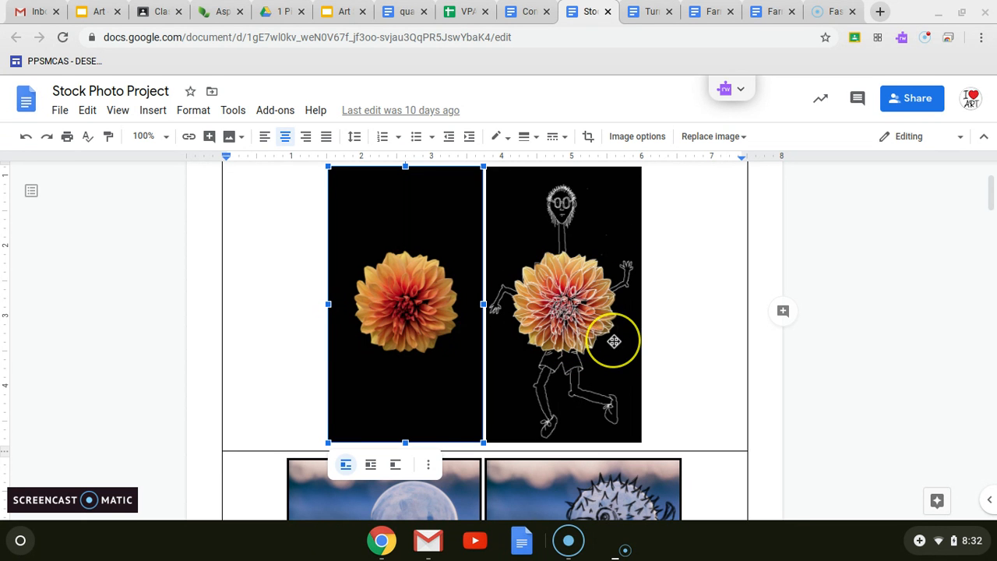
Open the Pixlr editor link in the Opening a Blank Document section of the Stock Photo Project document.
{"action": "scroll", "coordinate": [604, 329], "scroll_direction": "down", "scroll_amount": 5}
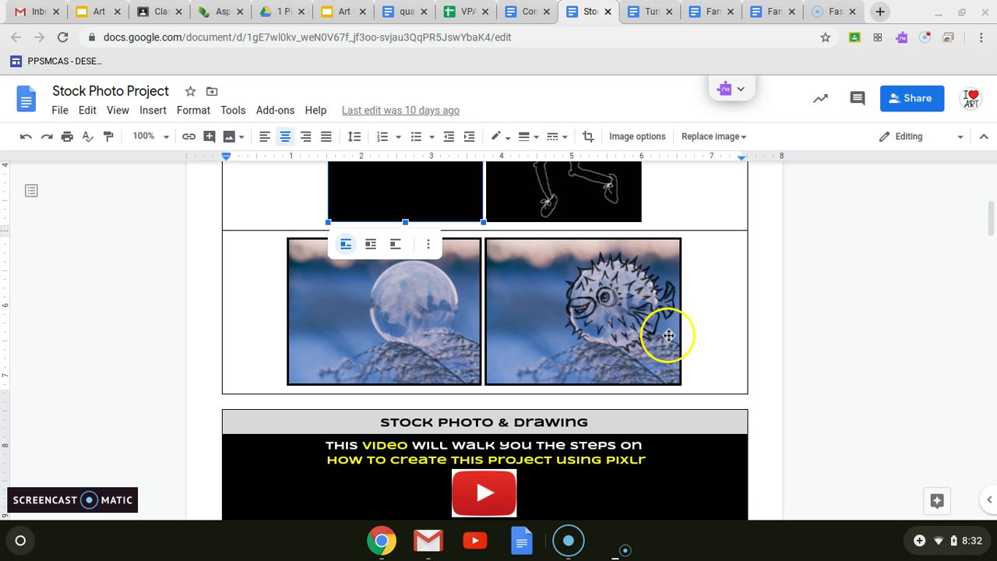
{"action": "scroll", "coordinate": [673, 327], "scroll_direction": "down", "scroll_amount": 2}
{"action": "scroll", "coordinate": [675, 330], "scroll_direction": "down", "scroll_amount": 5}
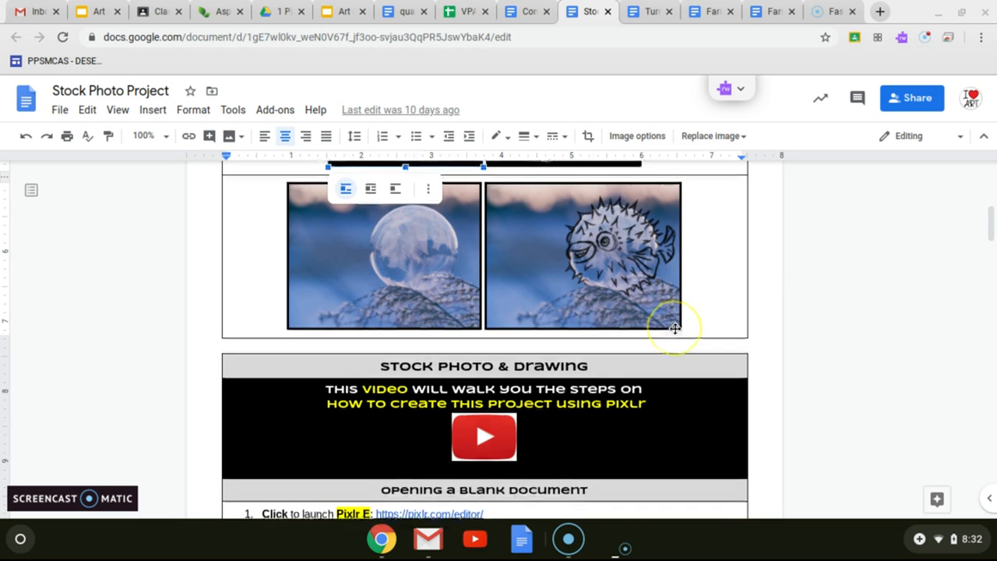
{"action": "scroll", "coordinate": [674, 328], "scroll_direction": "down", "scroll_amount": 3}
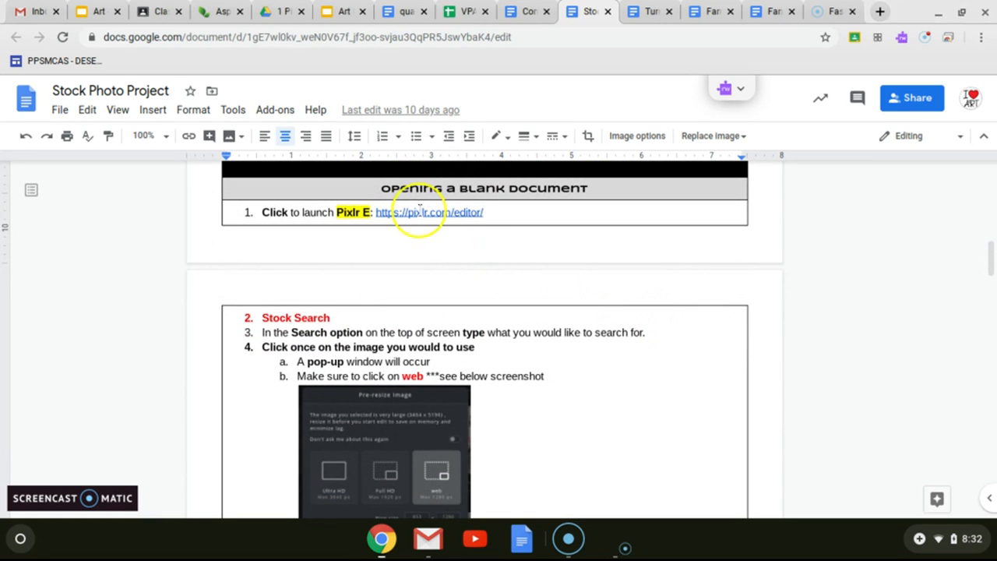
{"action": "left_click", "coordinate": [408, 213]}
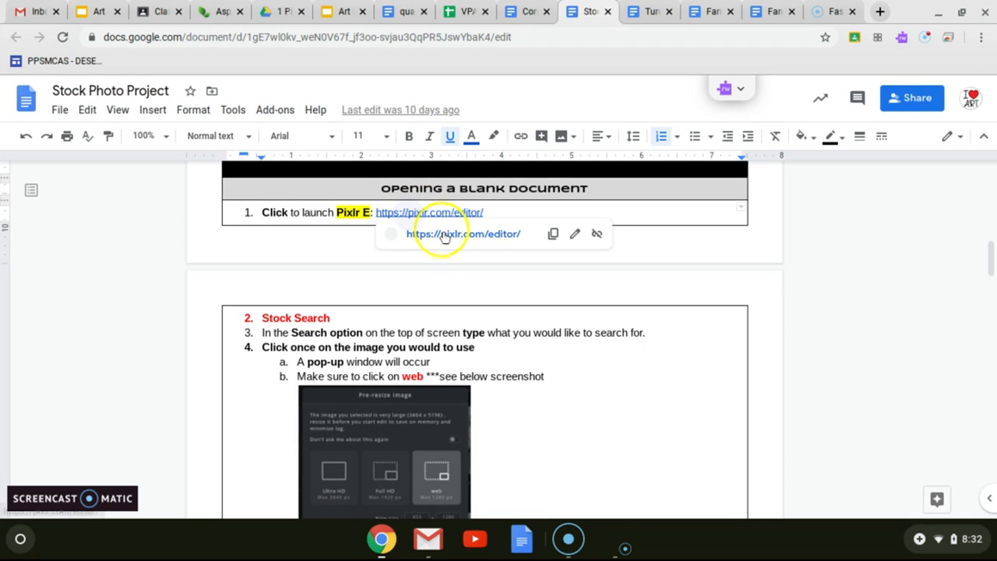
{"action": "left_click", "coordinate": [441, 235]}
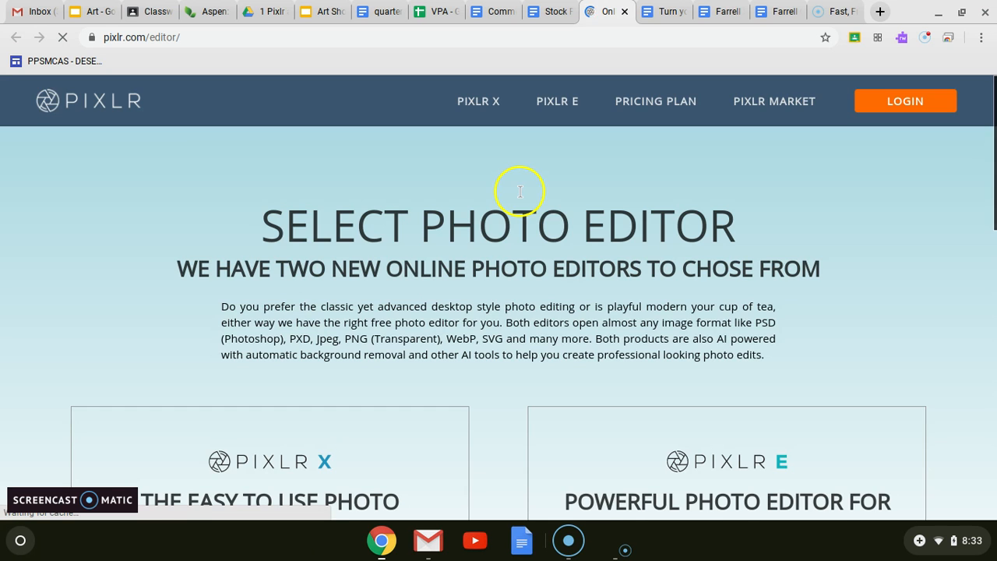
Launch Pixlr E from the photo editor selection page.
{"action": "scroll", "coordinate": [741, 435], "scroll_direction": "down", "scroll_amount": 5}
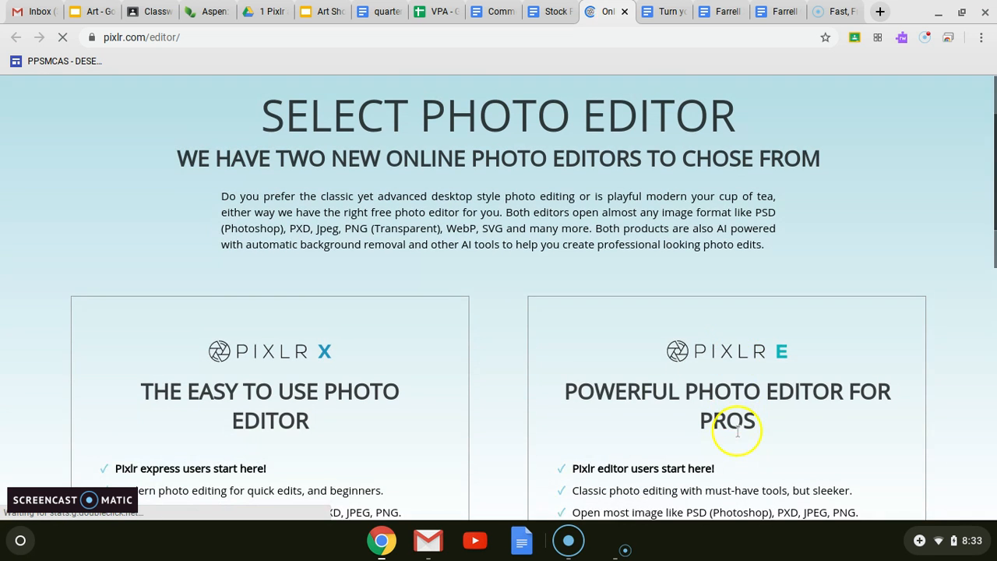
{"action": "scroll", "coordinate": [736, 419], "scroll_direction": "down", "scroll_amount": 5}
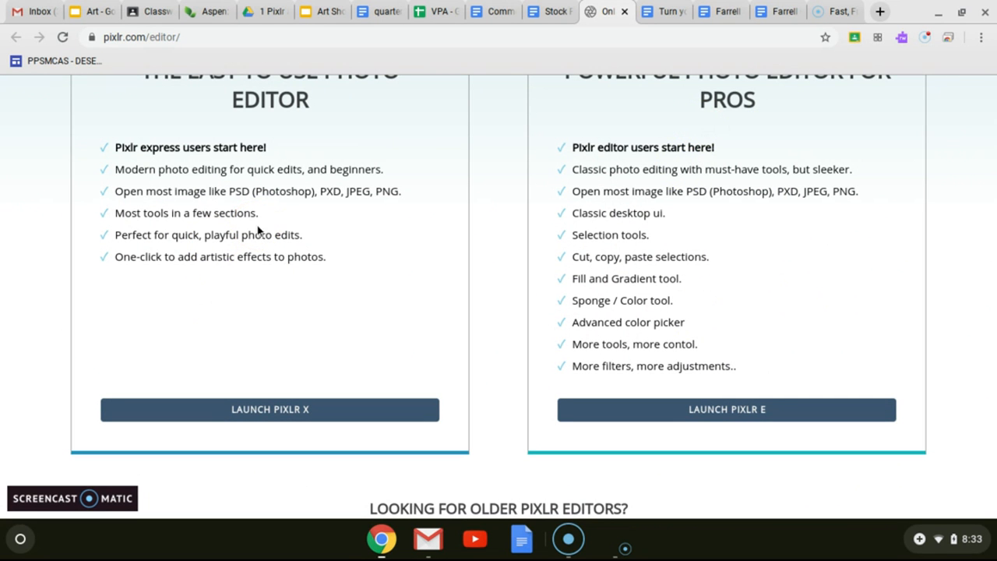
{"action": "left_click", "coordinate": [287, 163]}
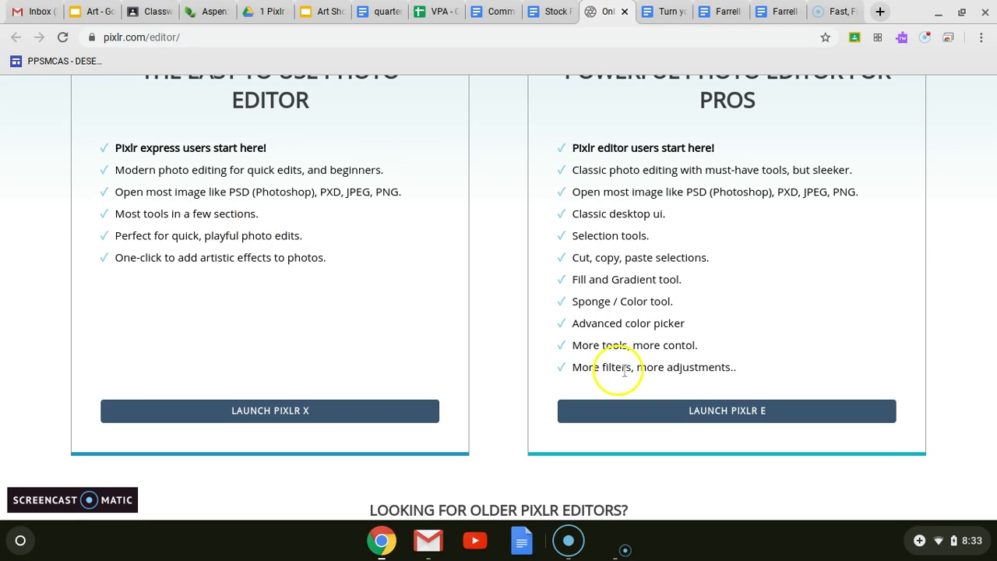
{"action": "left_click", "coordinate": [748, 421]}
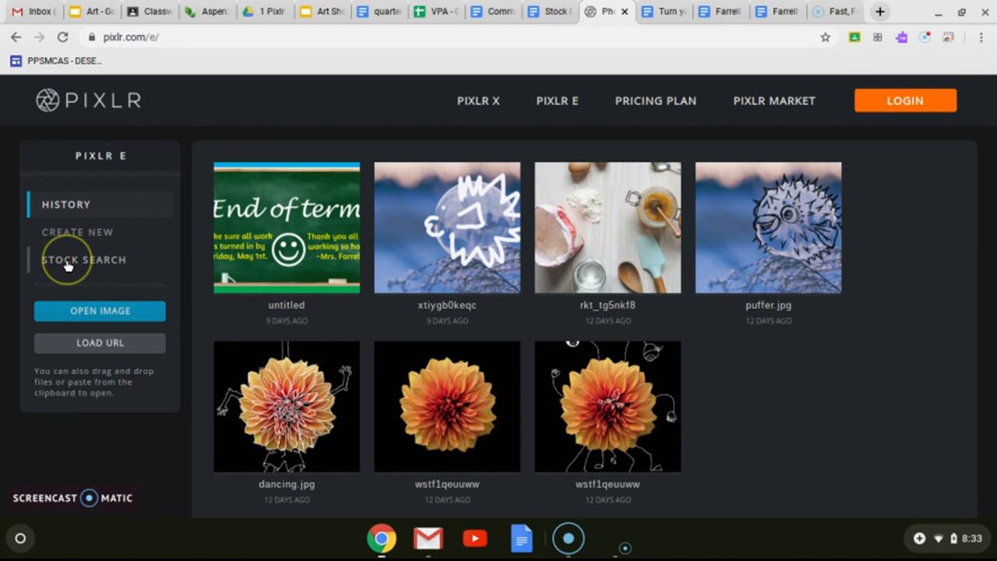
Search Pixlr's stock photos for "flower".
{"action": "left_click", "coordinate": [67, 266]}
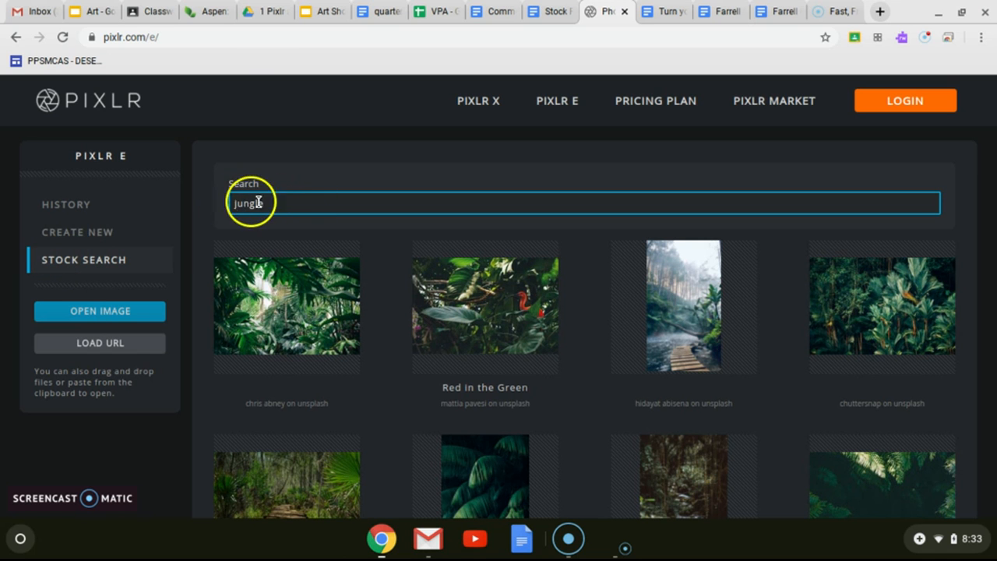
{"action": "left_click_drag", "start_coordinate": [280, 199], "coordinate": [219, 207]}
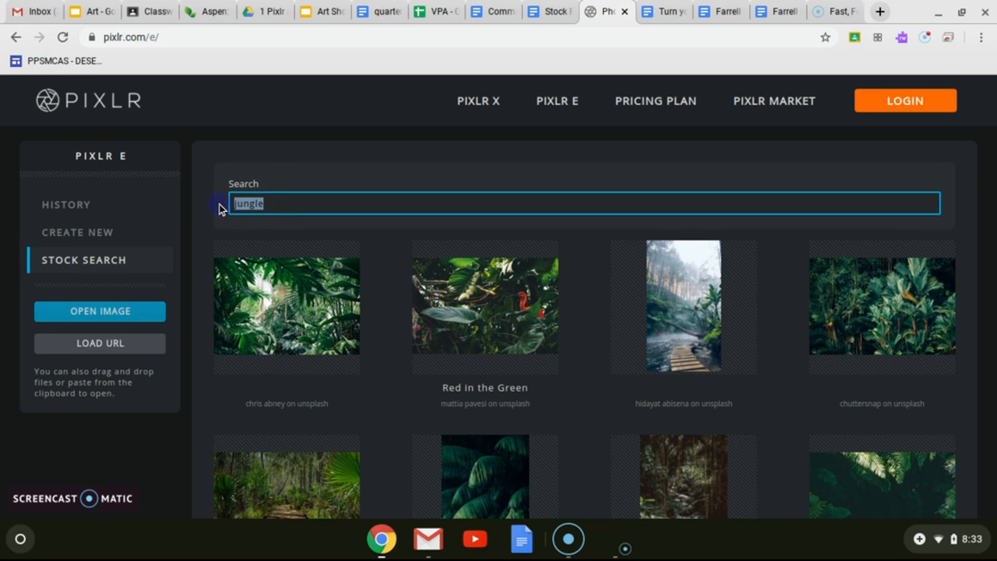
{"action": "key", "text": "BackSpace"}
{"action": "type", "text": "flower"}
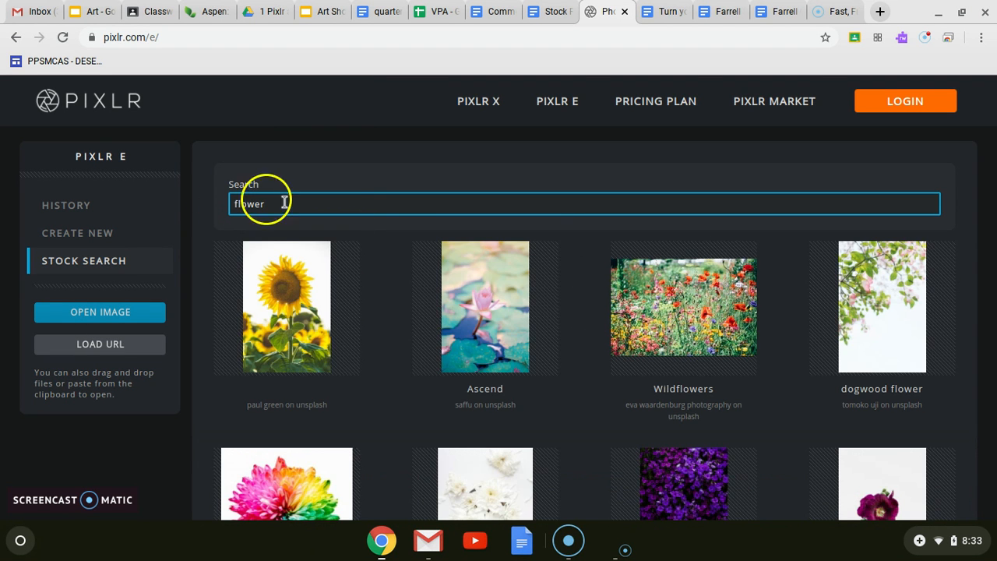
Choose the "Pink Tulip & window light" photo from the stock images.
{"action": "scroll", "coordinate": [499, 327], "scroll_direction": "down", "scroll_amount": 2}
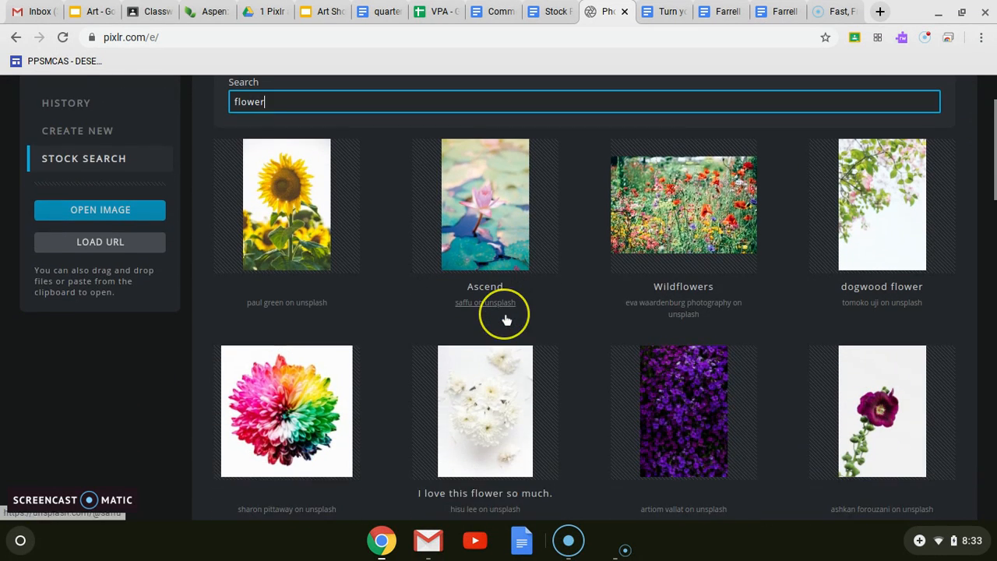
{"action": "scroll", "coordinate": [506, 319], "scroll_direction": "down", "scroll_amount": 5}
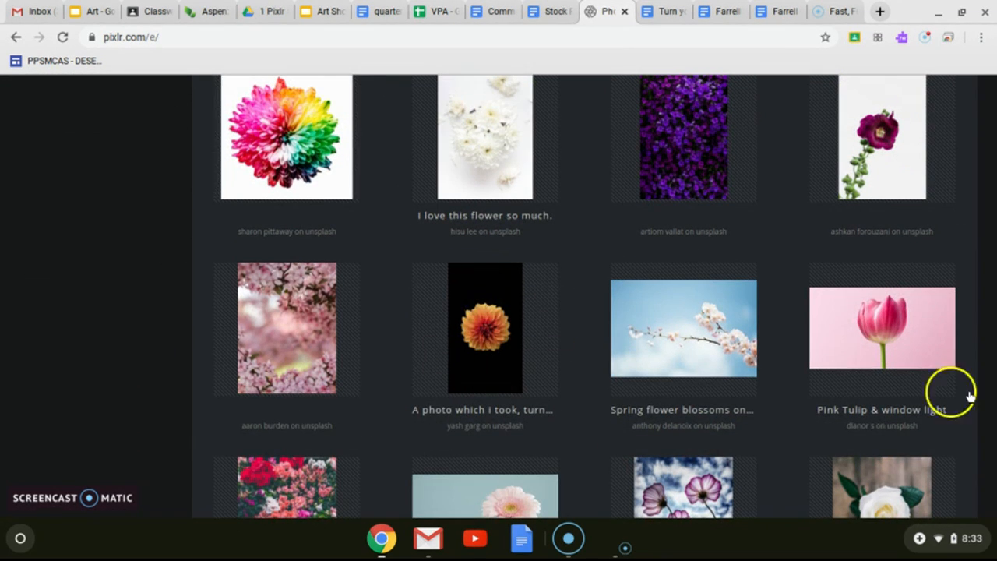
{"action": "left_click", "coordinate": [869, 331]}
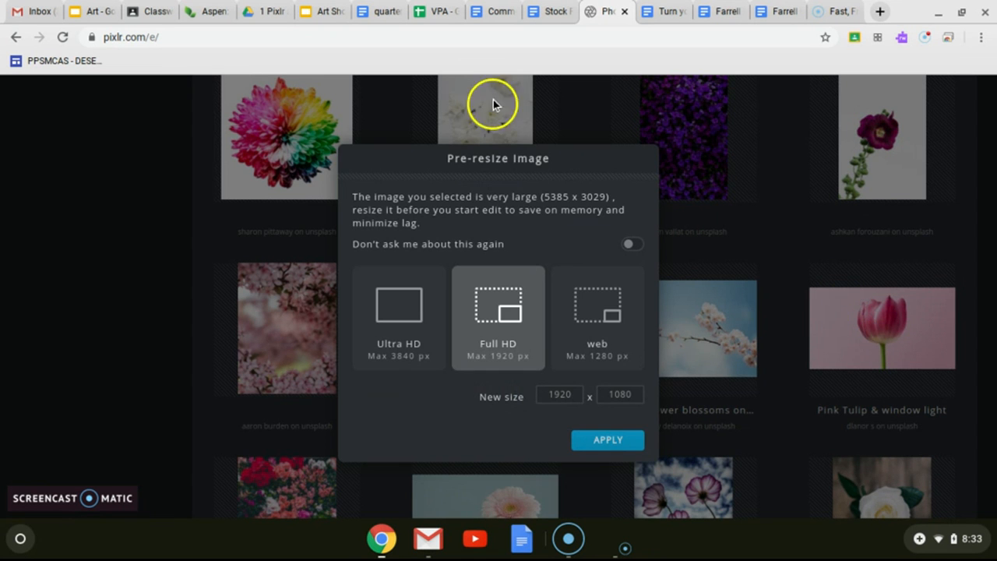
Check the pre-resize instructions in the Stock Photo Project document and open the tulip photo in Pixlr at web size, 1280 x 720.
{"action": "left_click", "coordinate": [550, 12]}
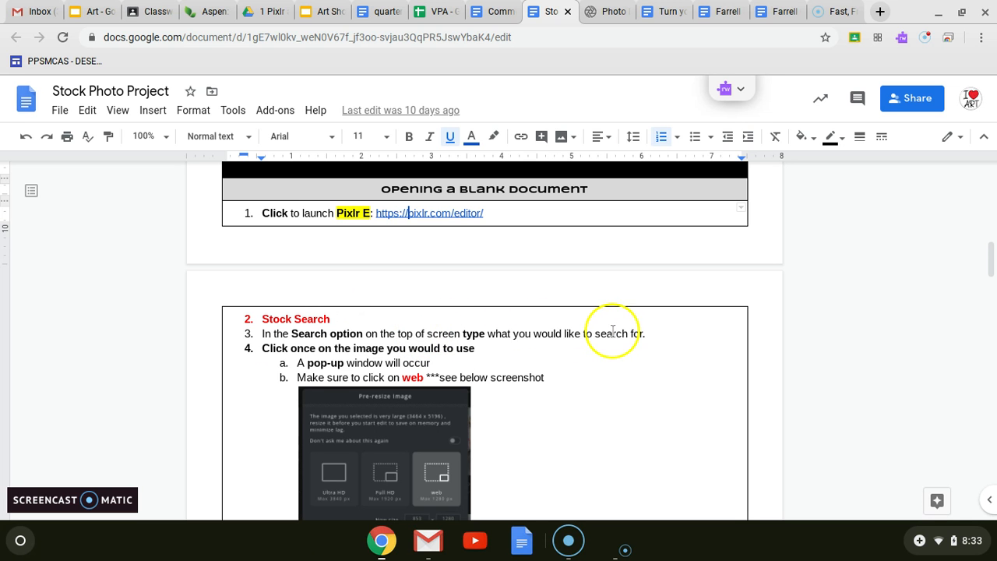
{"action": "scroll", "coordinate": [612, 330], "scroll_direction": "down", "scroll_amount": 4}
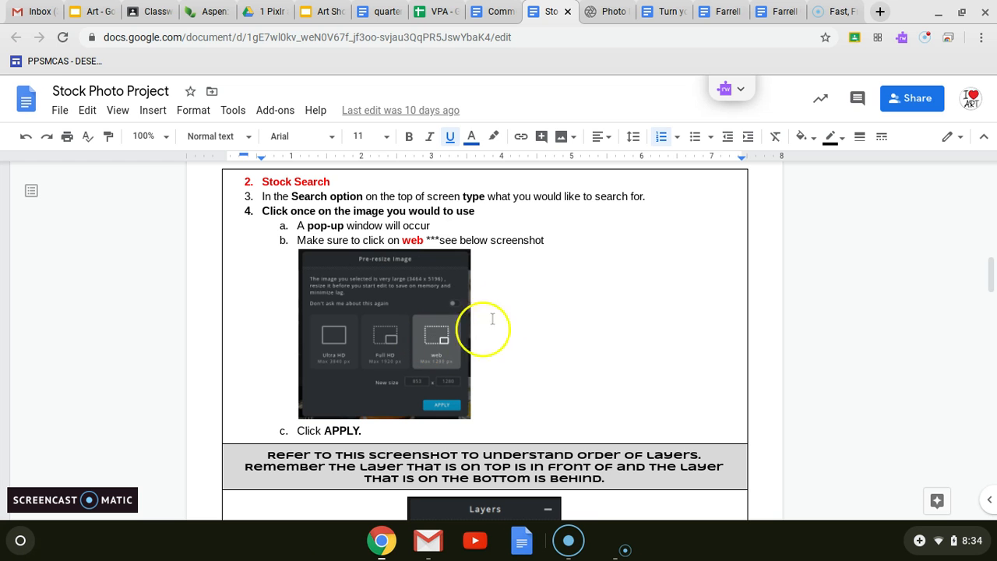
{"action": "left_click", "coordinate": [598, 13]}
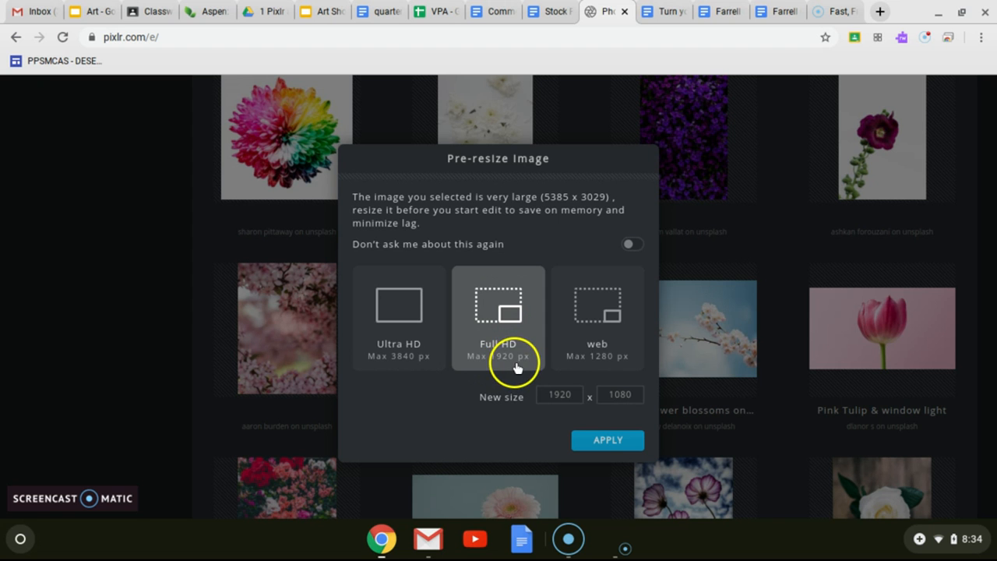
{"action": "left_click", "coordinate": [588, 313]}
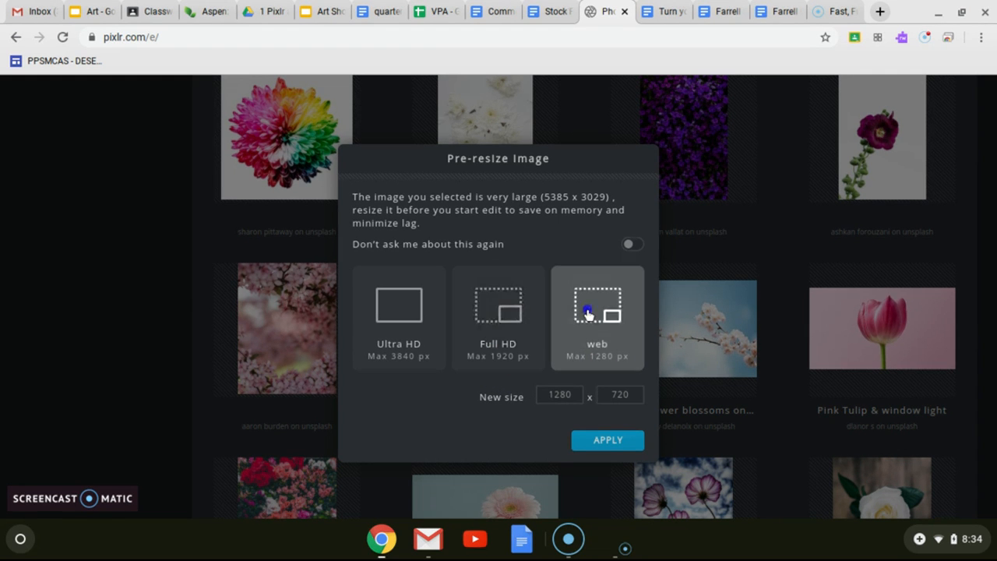
{"action": "left_click", "coordinate": [601, 443]}
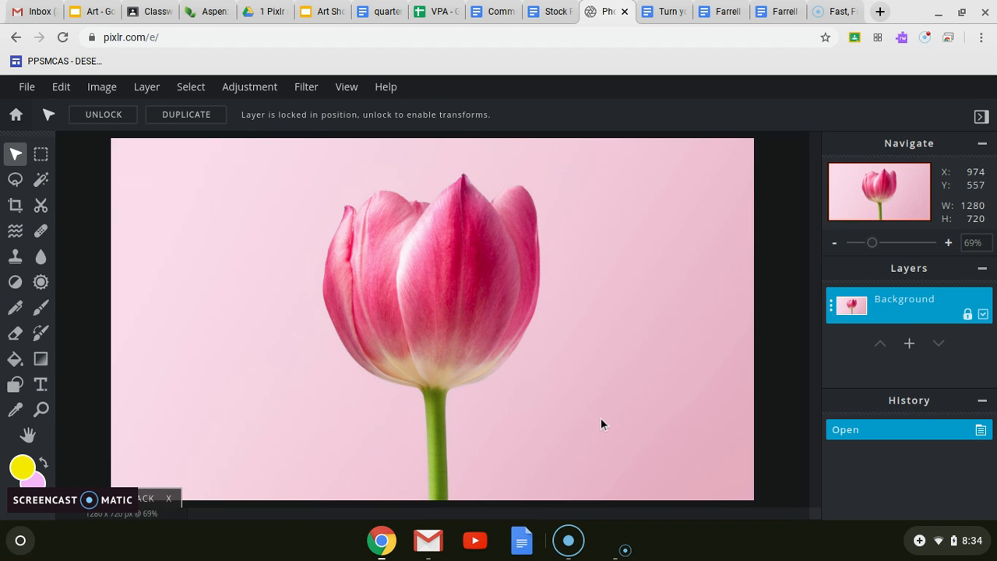
Read the layer order and drawing layer instructions in the Stock Photo Project document at Fit zoom, and return to Pixlr.
{"action": "left_click", "coordinate": [547, 14]}
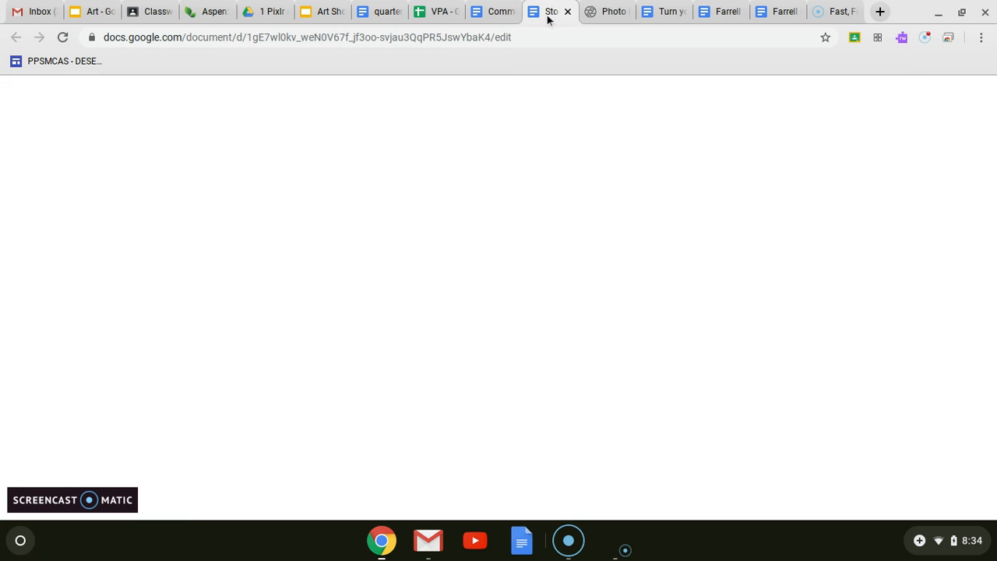
{"action": "scroll", "coordinate": [552, 272], "scroll_direction": "down", "scroll_amount": 5}
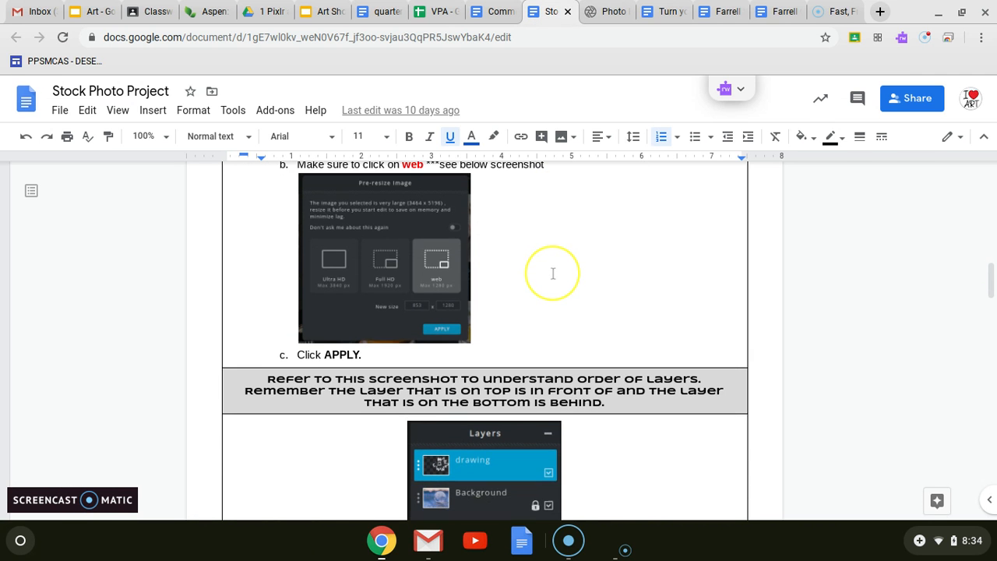
{"action": "scroll", "coordinate": [552, 272], "scroll_direction": "down", "scroll_amount": 4}
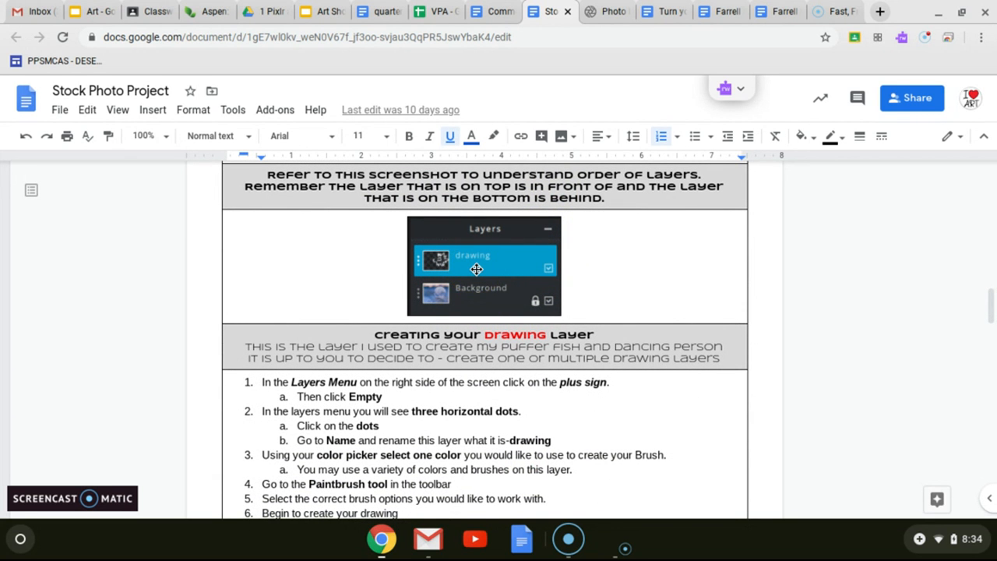
{"action": "left_click", "coordinate": [152, 136]}
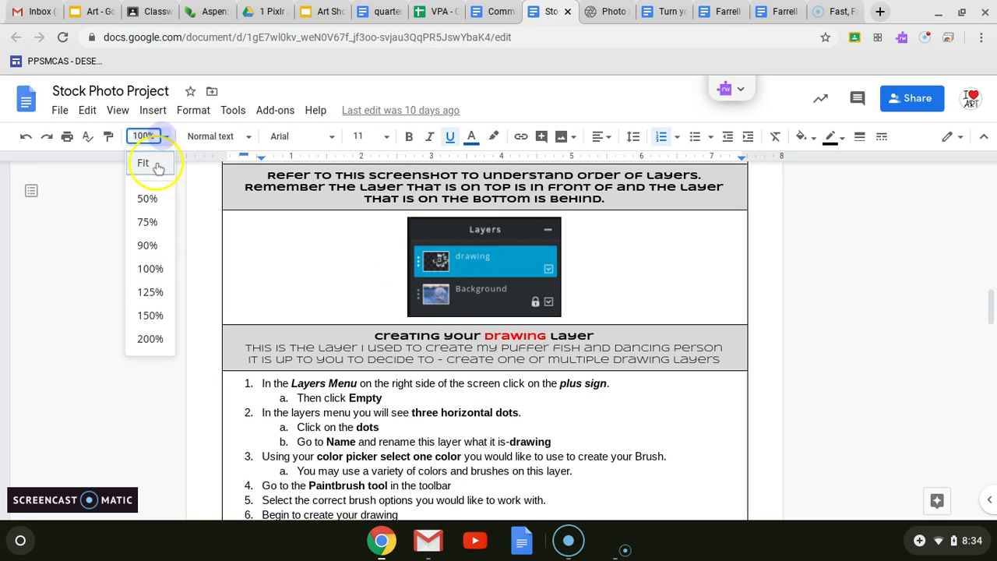
{"action": "left_click", "coordinate": [155, 169]}
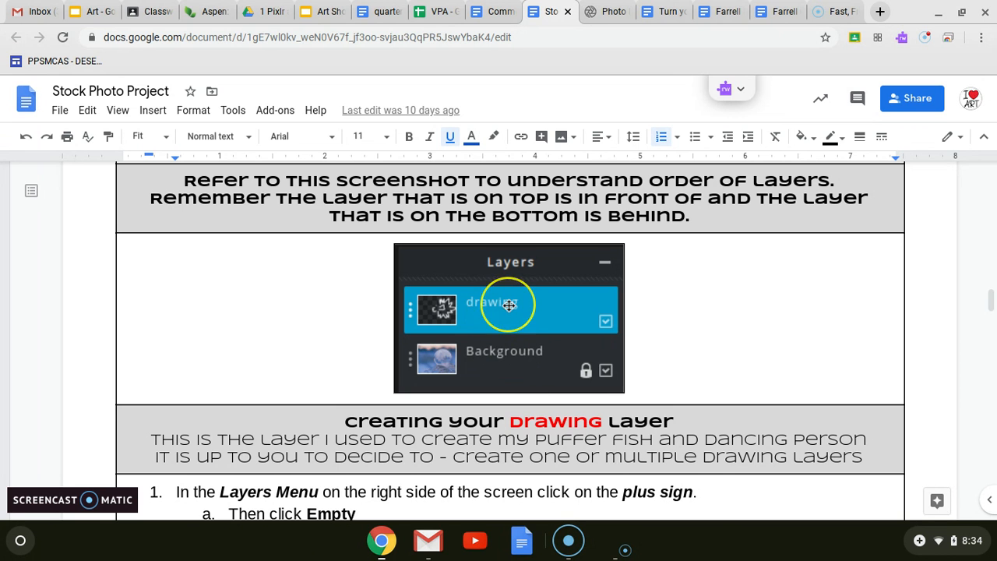
{"action": "scroll", "coordinate": [510, 305], "scroll_direction": "down", "scroll_amount": 5}
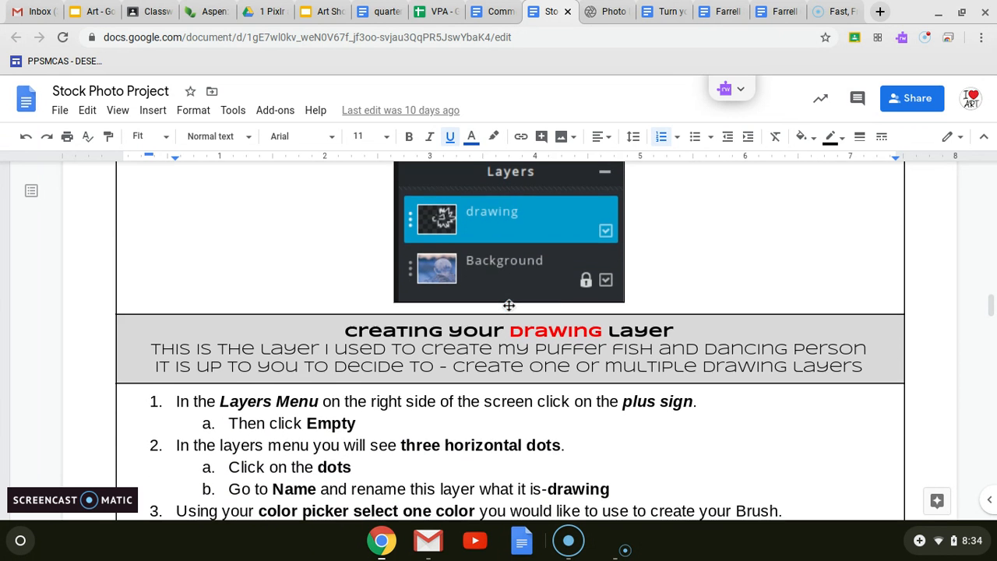
{"action": "scroll", "coordinate": [508, 294], "scroll_direction": "down", "scroll_amount": 2}
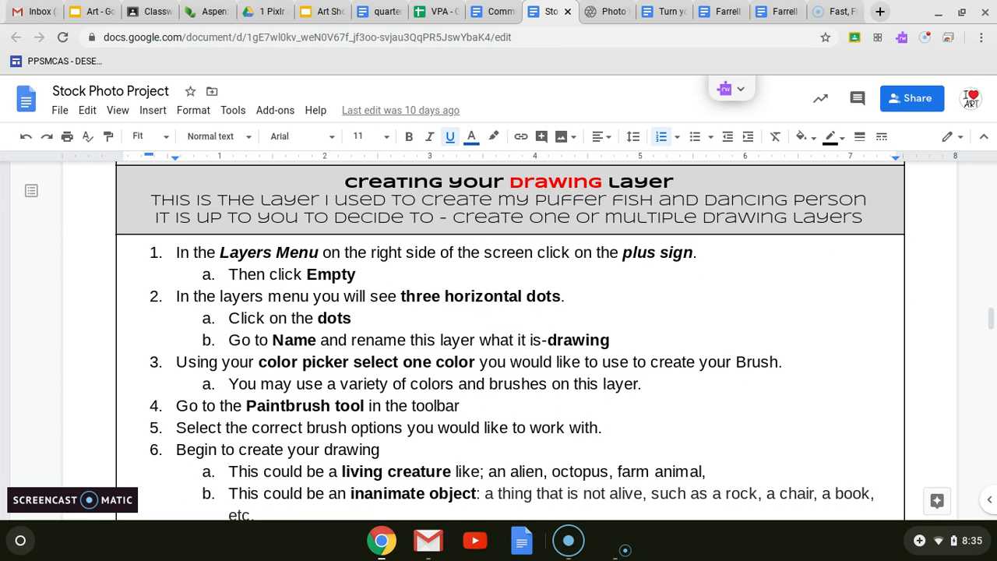
{"action": "left_click", "coordinate": [496, 11]}
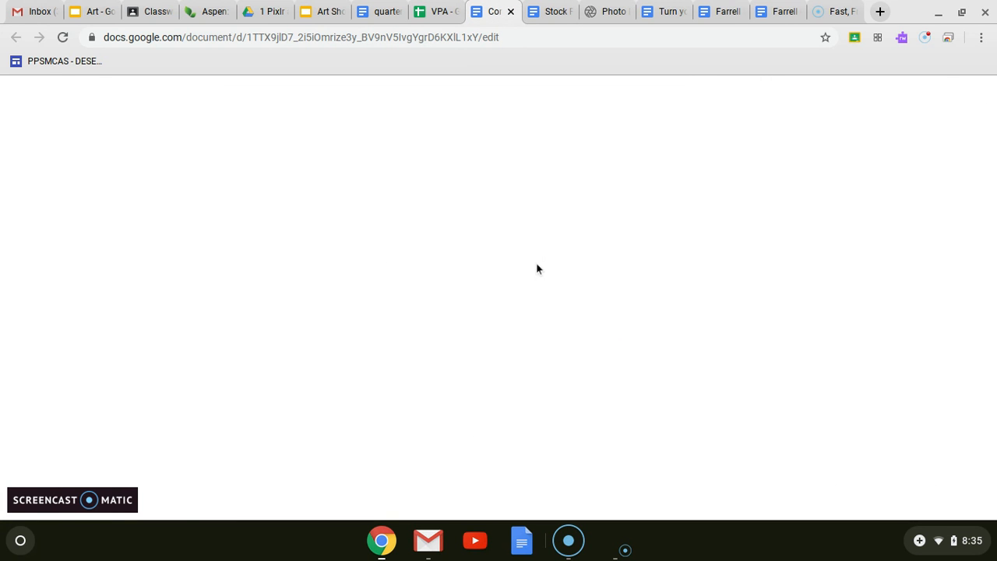
{"action": "left_click", "coordinate": [601, 9]}
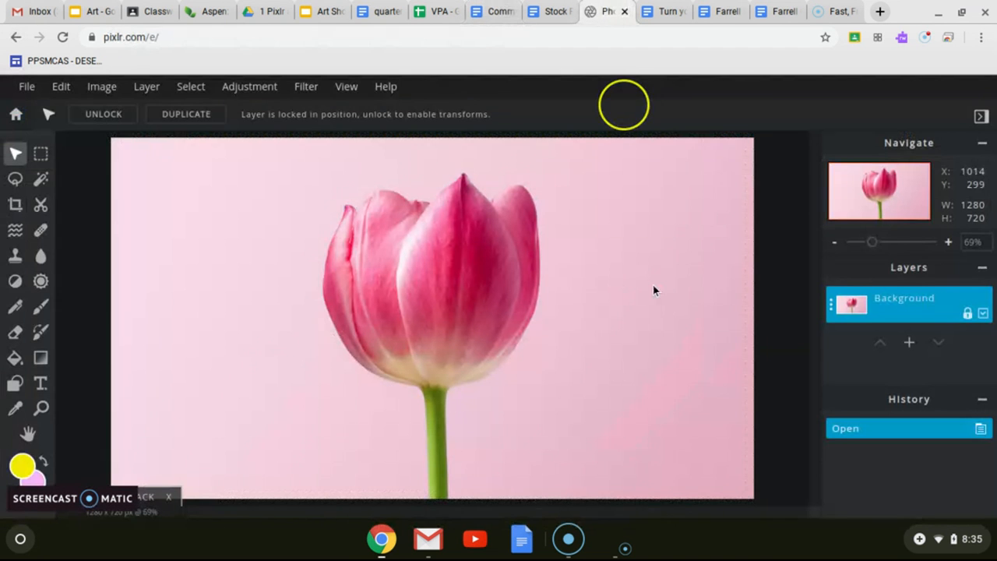
{"action": "left_click", "coordinate": [910, 344]}
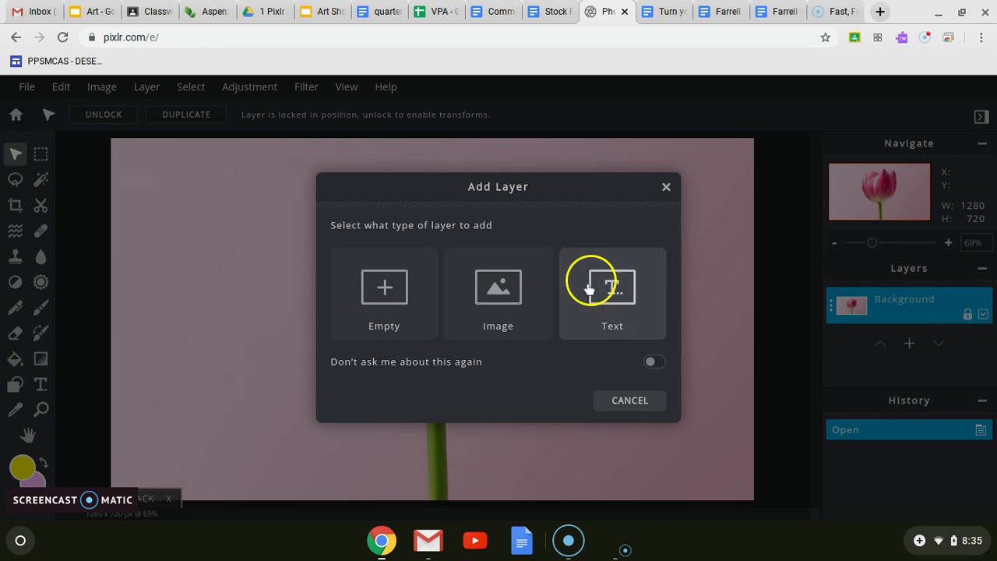
{"action": "left_click", "coordinate": [521, 296]}
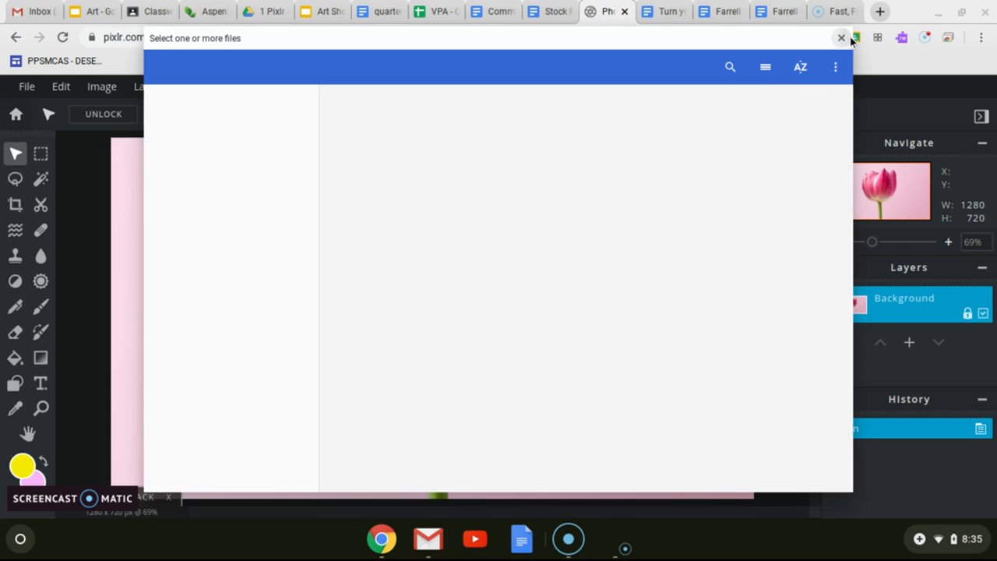
{"action": "left_click", "coordinate": [841, 37]}
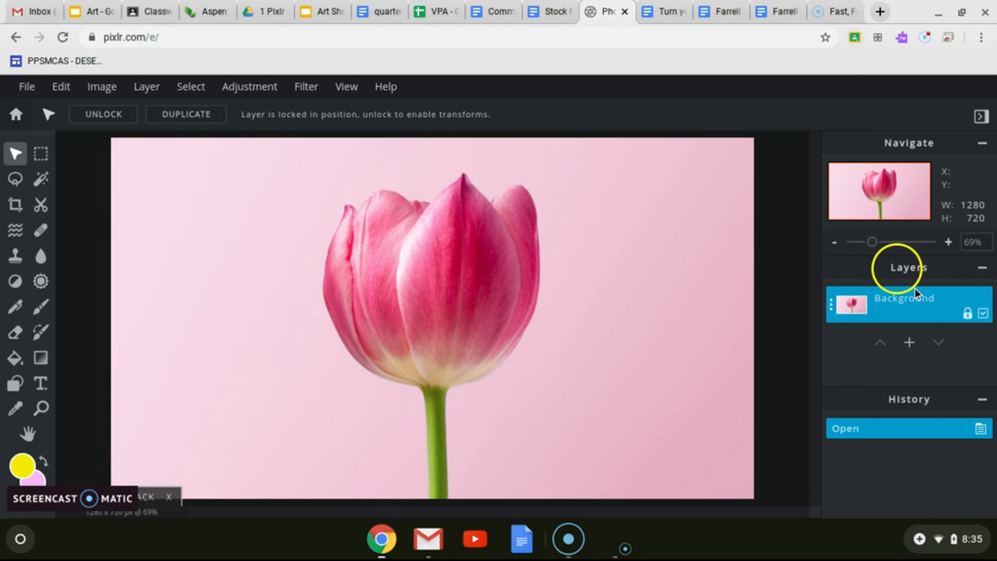
Add an empty layer above the tulip background and name it "Drawing".
{"action": "left_click", "coordinate": [912, 349]}
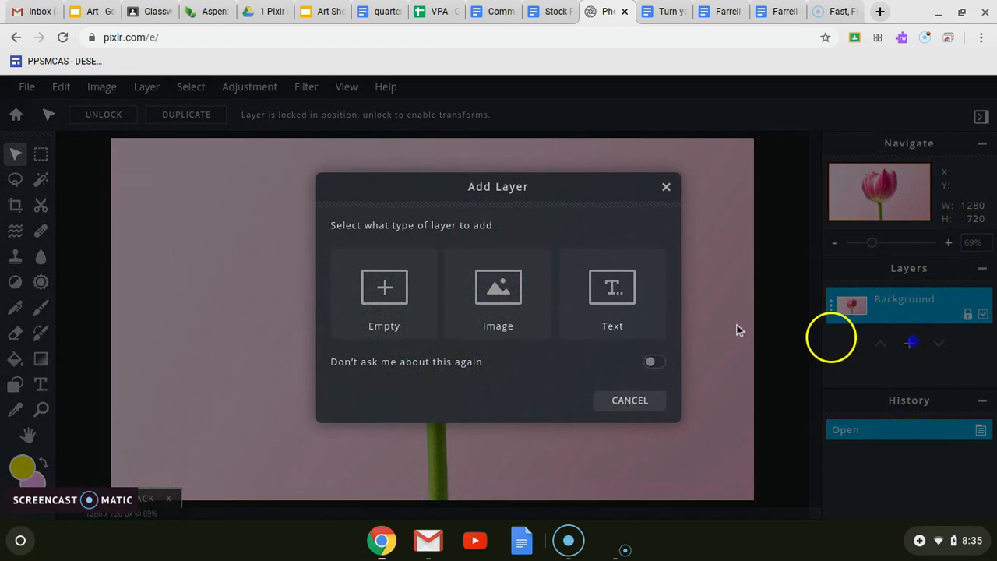
{"action": "left_click", "coordinate": [389, 292]}
{"action": "left_click", "coordinate": [831, 305]}
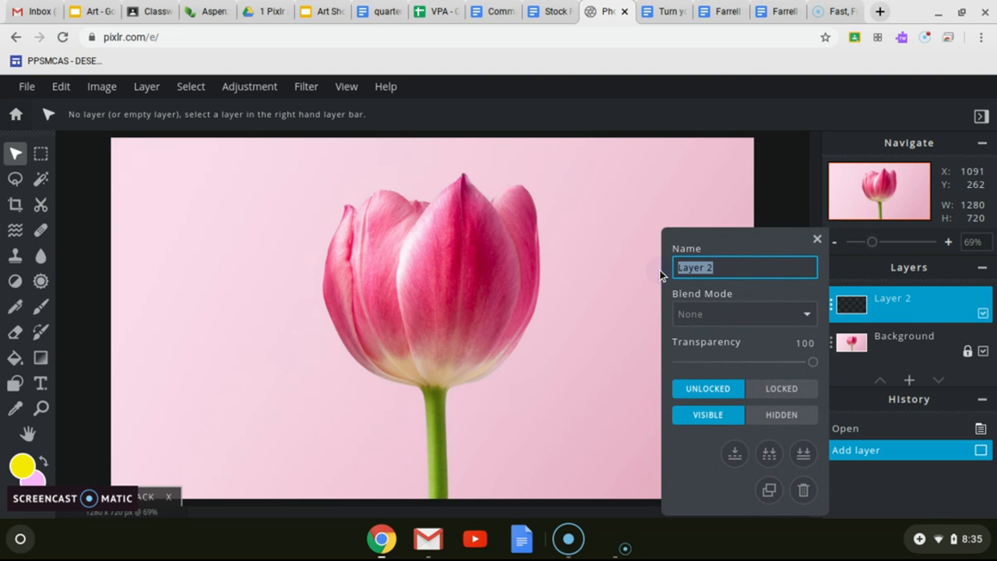
{"action": "type", "text": "Drawing"}
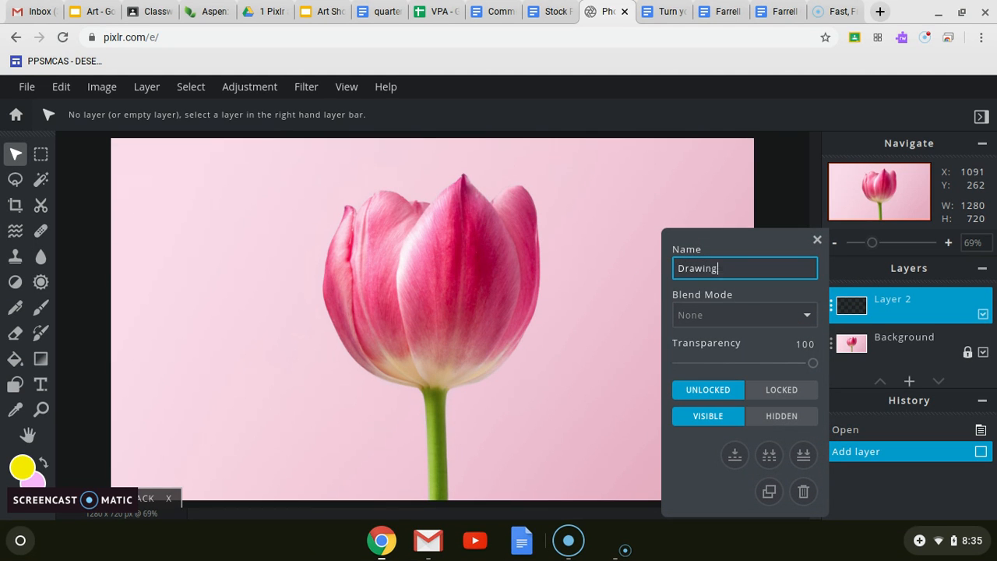
{"action": "key", "text": "Return"}
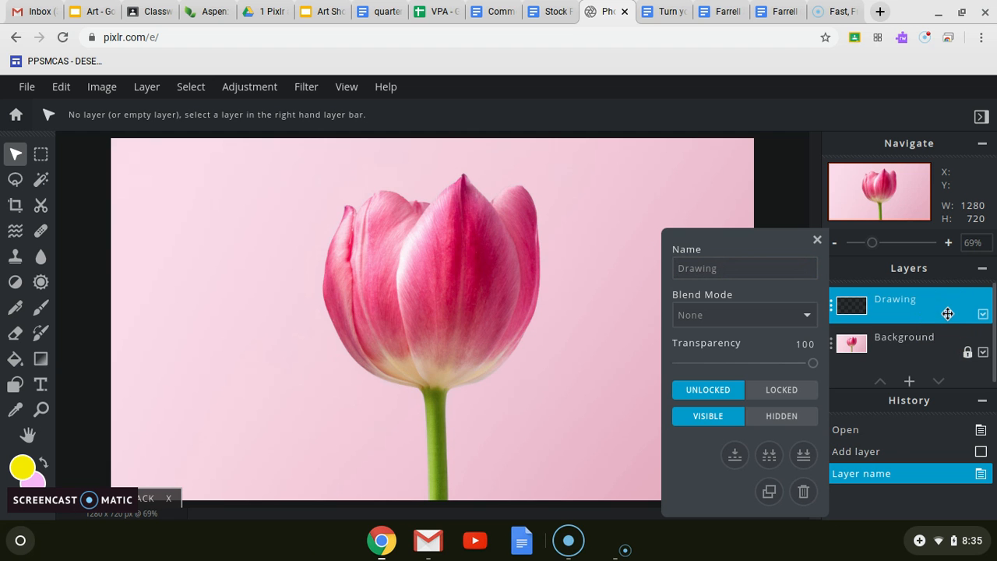
Read the drawing layer instructions on color, paintbrush and subject in the Stock Photo Project document, and return to Pixlr.
{"action": "left_click", "coordinate": [550, 11]}
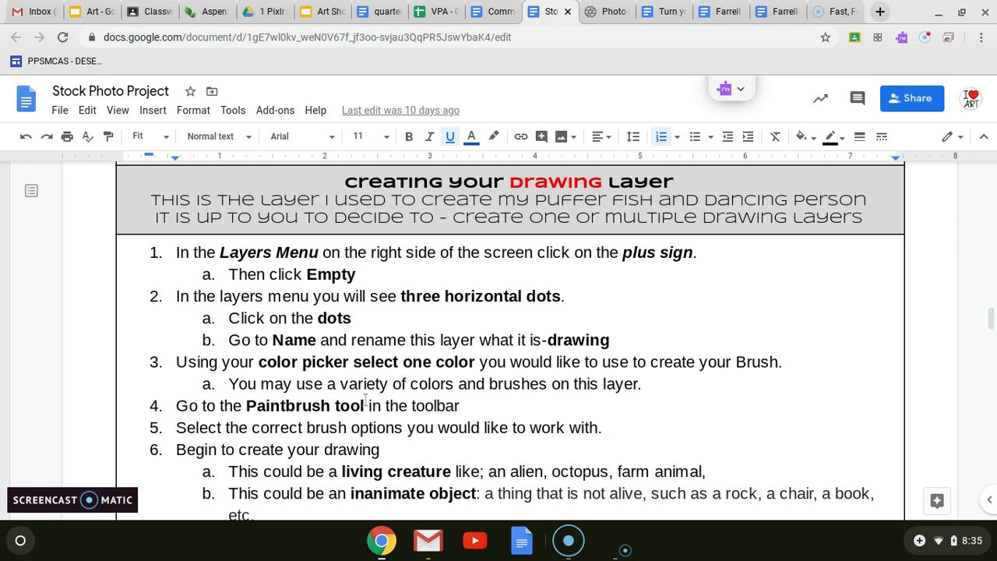
{"action": "scroll", "coordinate": [365, 399], "scroll_direction": "down", "scroll_amount": 3}
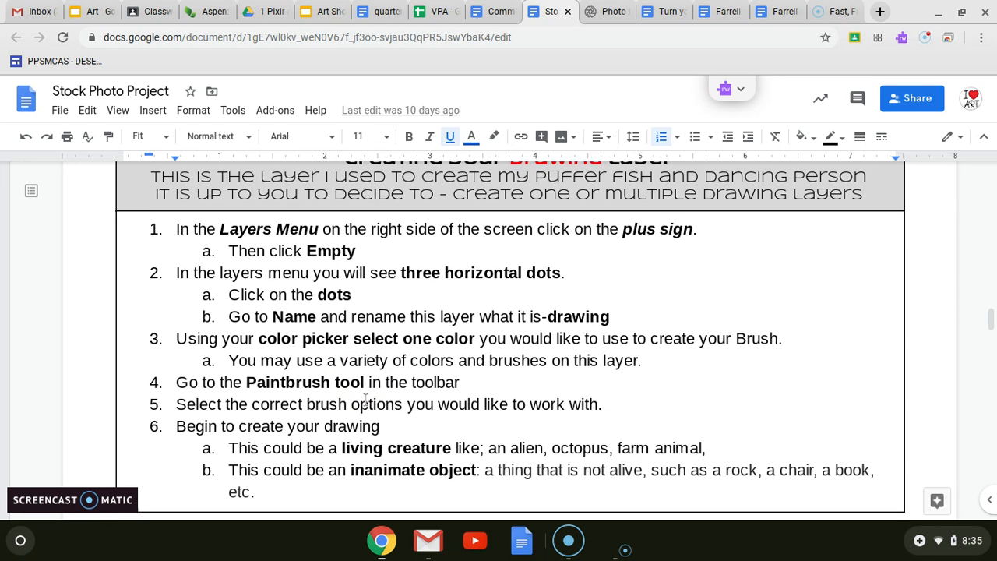
{"action": "scroll", "coordinate": [365, 399], "scroll_direction": "down", "scroll_amount": 1}
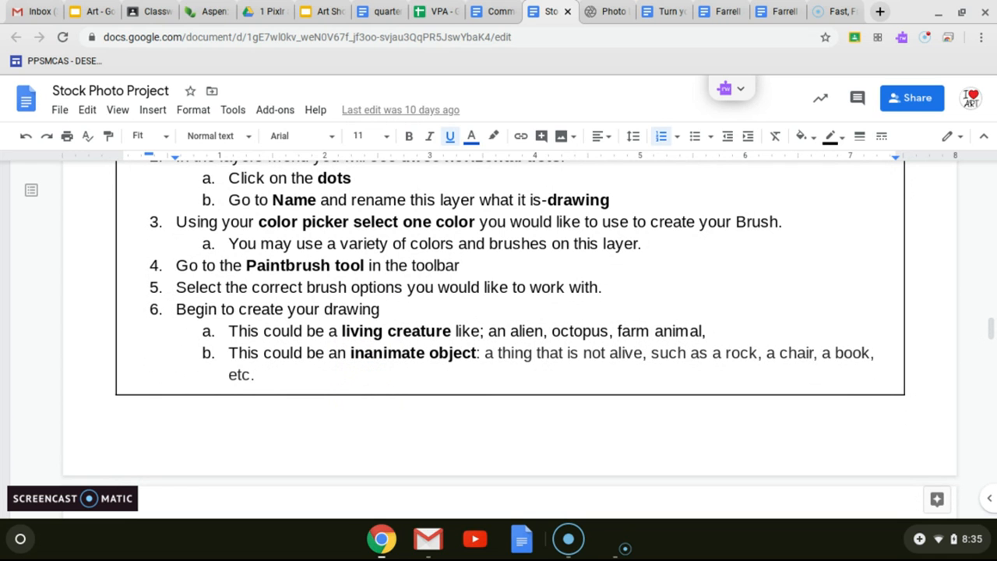
{"action": "scroll", "coordinate": [365, 399], "scroll_direction": "down", "scroll_amount": 2}
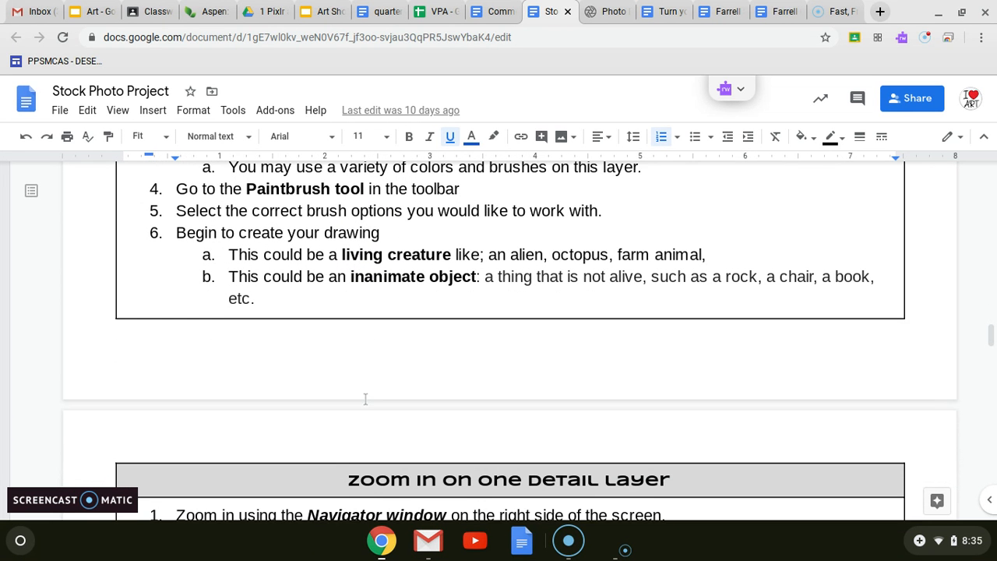
{"action": "left_click", "coordinate": [600, 9]}
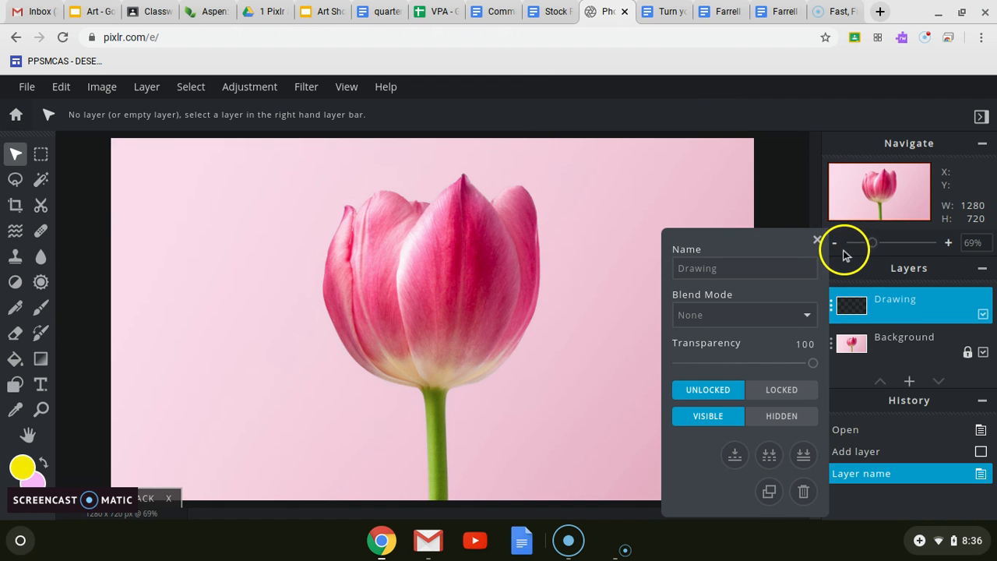
Close the Drawing layer's settings and set the foreground color to black.
{"action": "left_click", "coordinate": [817, 240]}
{"action": "left_click", "coordinate": [10, 465]}
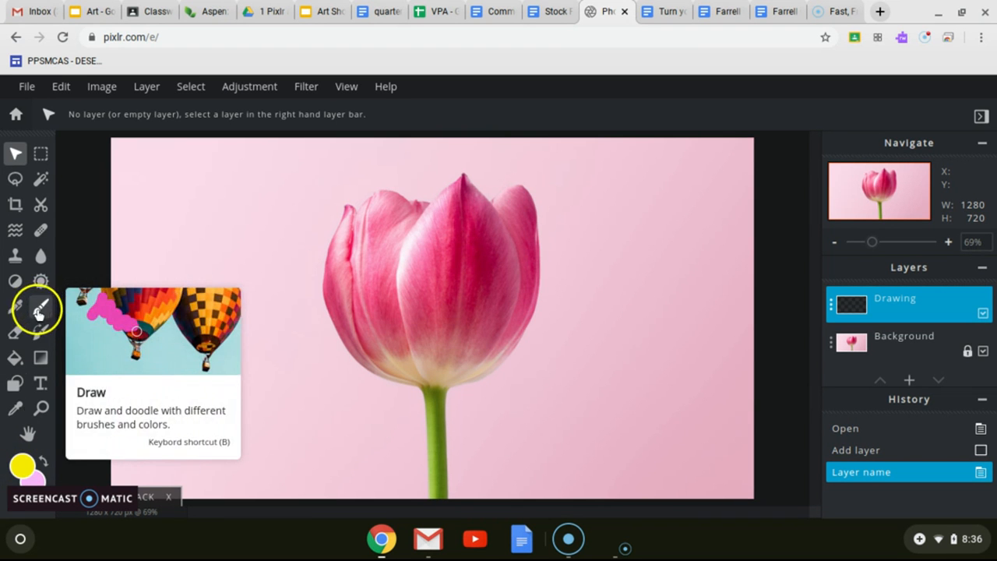
{"action": "left_click", "coordinate": [22, 465]}
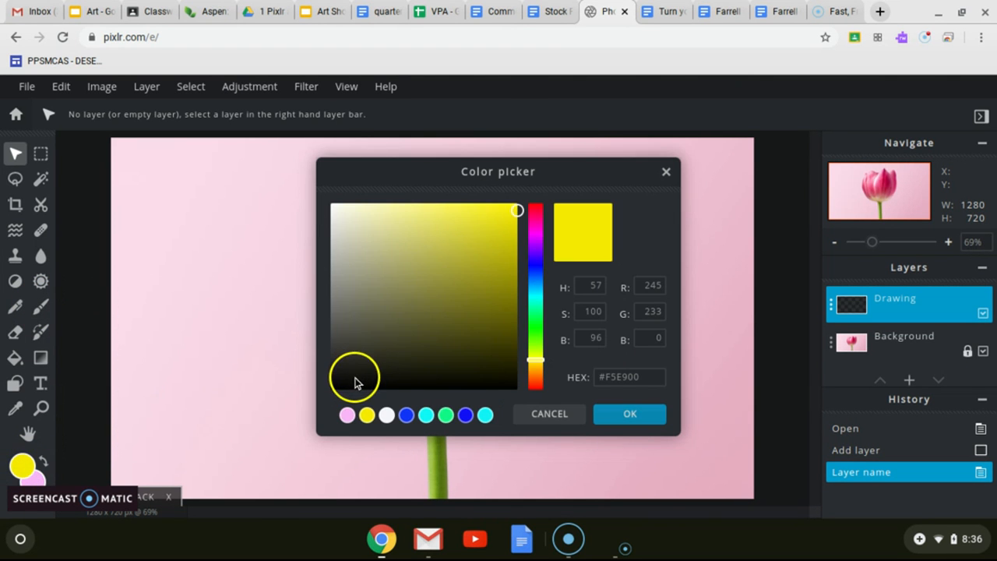
{"action": "left_click", "coordinate": [356, 381]}
{"action": "left_click", "coordinate": [631, 417]}
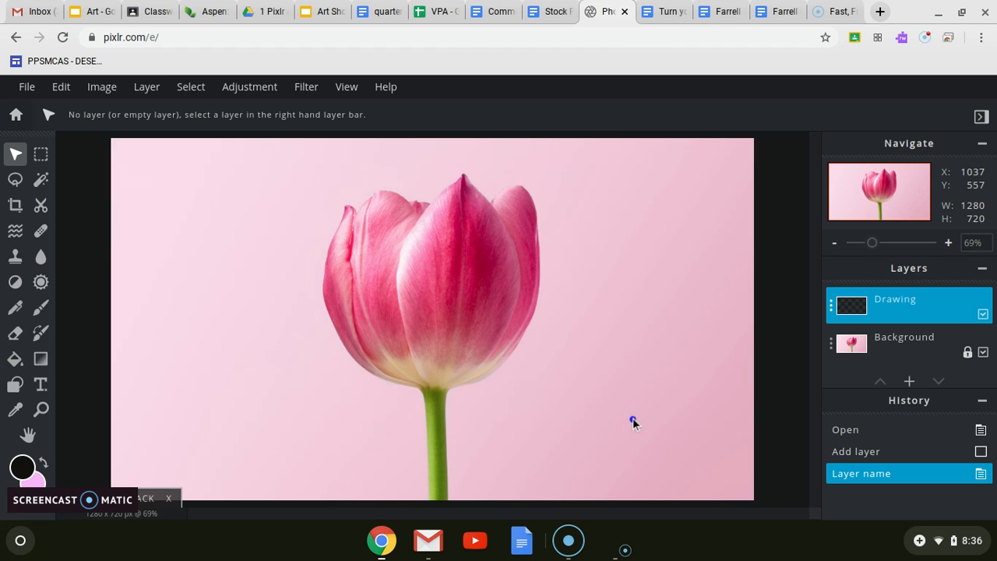
Choose the Draw tool and set its brush to 0% softness and 3 px size.
{"action": "left_click", "coordinate": [41, 310]}
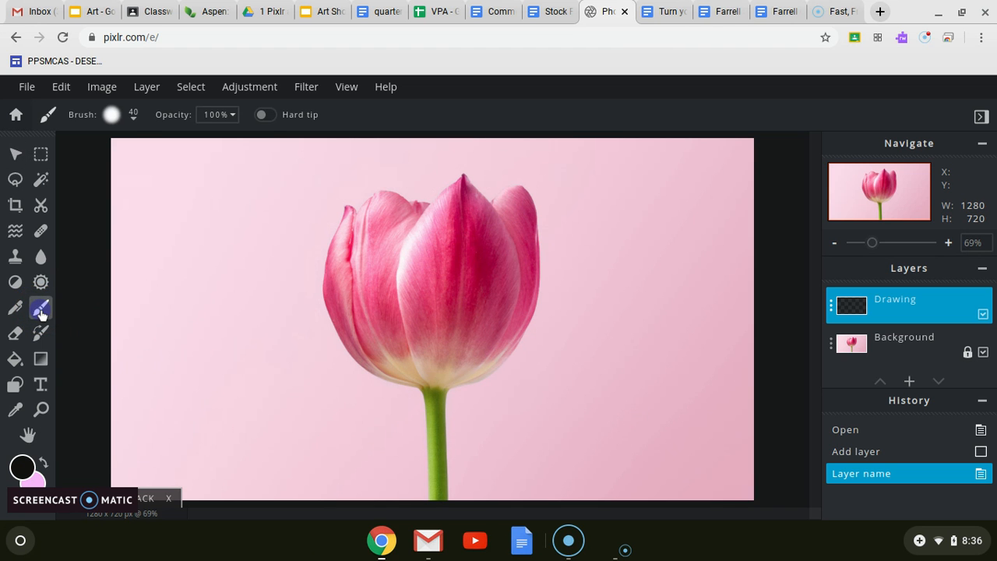
{"action": "left_click", "coordinate": [138, 117]}
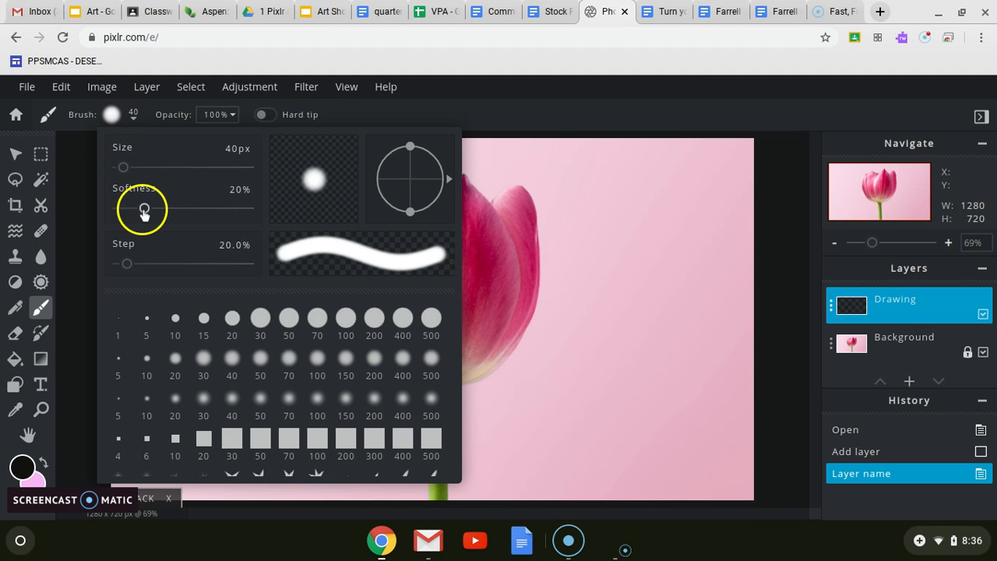
{"action": "left_click_drag", "start_coordinate": [144, 210], "coordinate": [87, 213]}
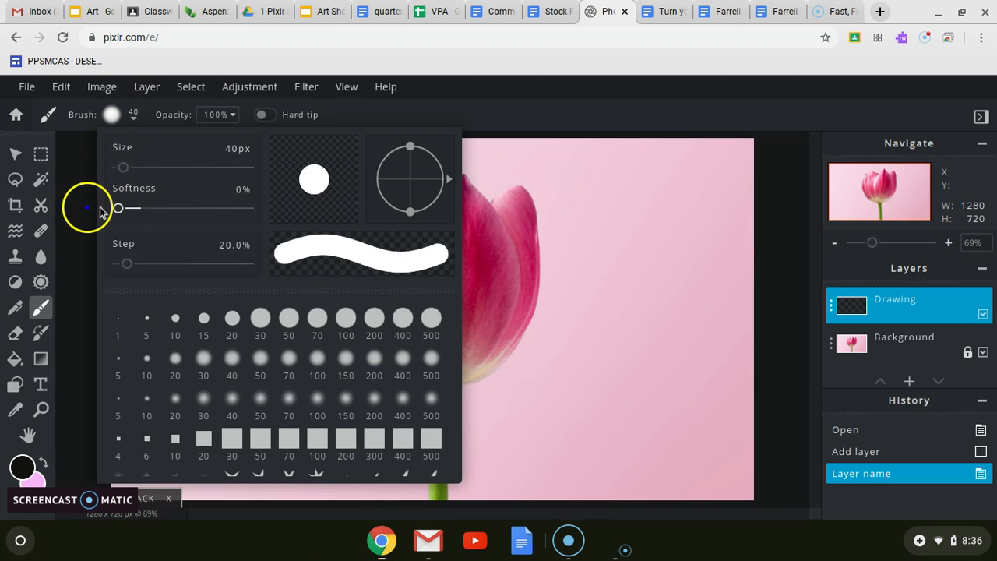
{"action": "left_click_drag", "start_coordinate": [123, 166], "coordinate": [115, 170]}
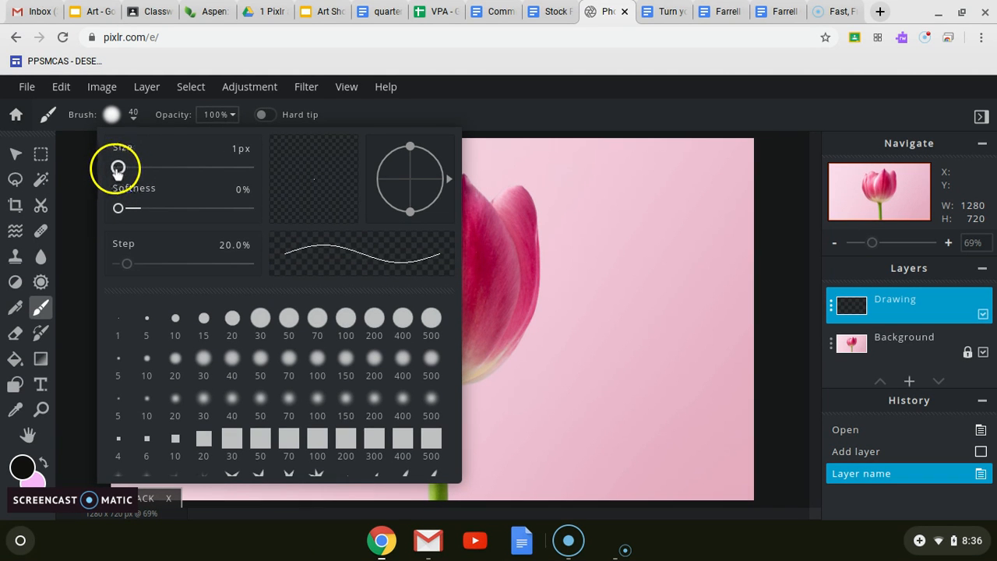
{"action": "left_click", "coordinate": [238, 148]}
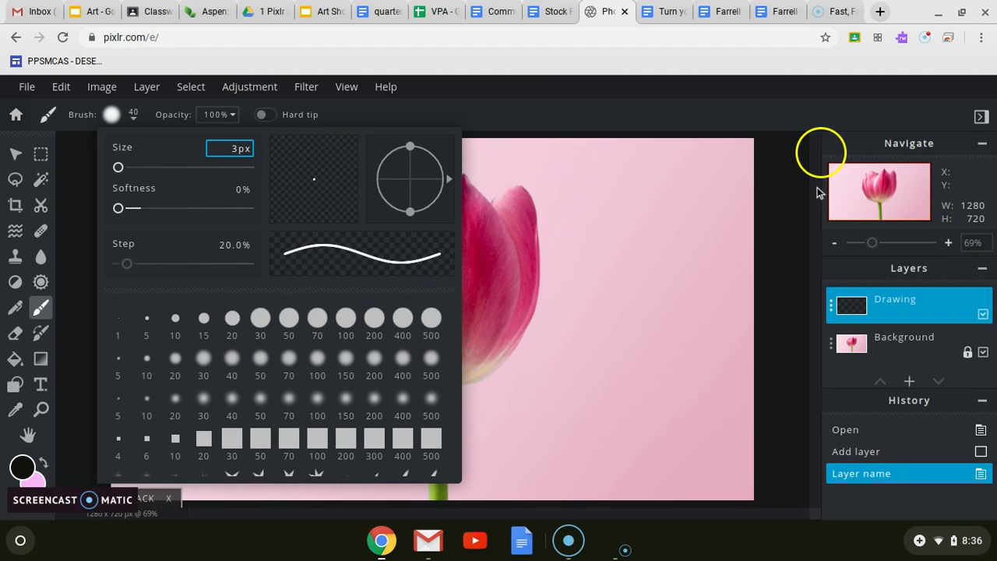
{"action": "left_click", "coordinate": [788, 207]}
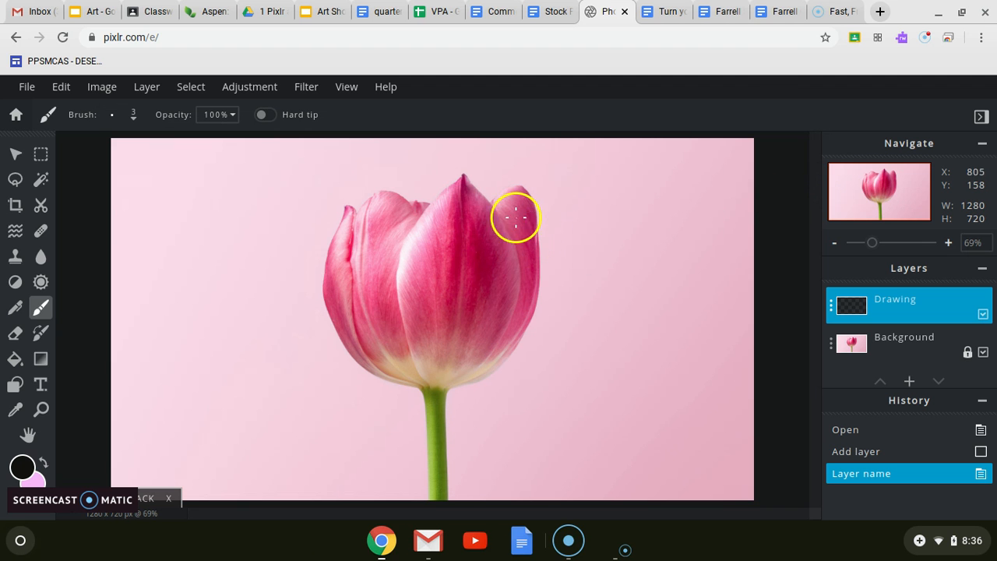
Outline the tulip's middle petal in black on the Drawing layer, from its tip down to the stem and back up the other side.
{"action": "scroll", "coordinate": [507, 215], "scroll_direction": "up", "scroll_amount": 3}
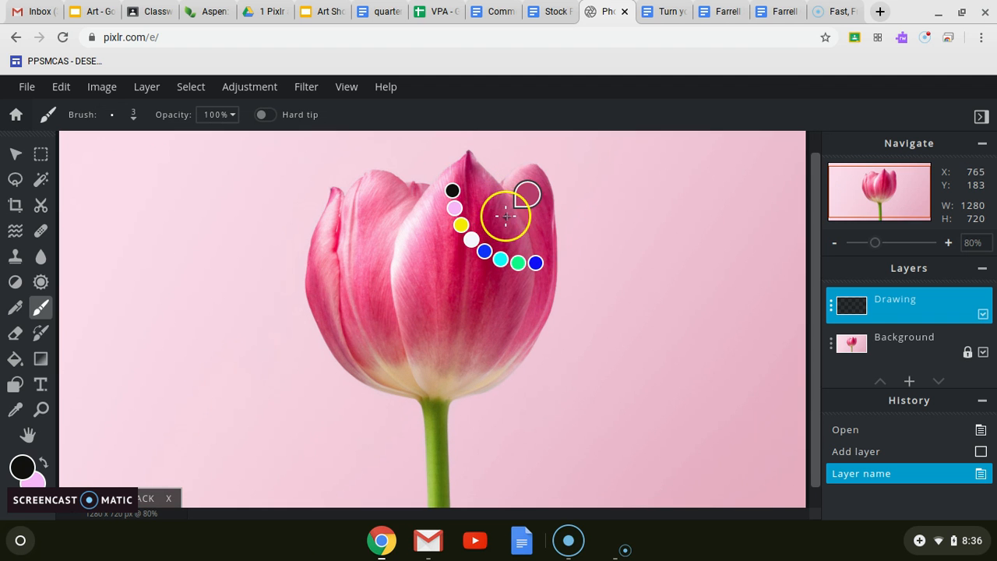
{"action": "scroll", "coordinate": [531, 175], "scroll_direction": "up", "scroll_amount": 1}
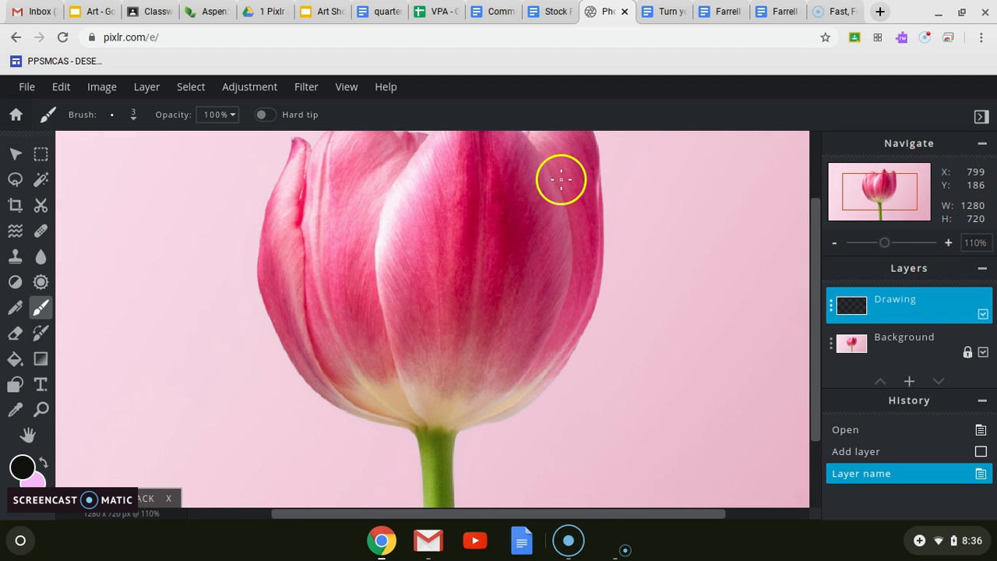
{"action": "left_click_drag", "start_coordinate": [487, 198], "coordinate": [379, 430]}
{"action": "mouse_move", "coordinate": [421, 252]}
{"action": "left_mouse_down"}
{"action": "mouse_move", "coordinate": [403, 297]}
{"action": "mouse_move", "coordinate": [384, 298]}
{"action": "left_mouse_up"}
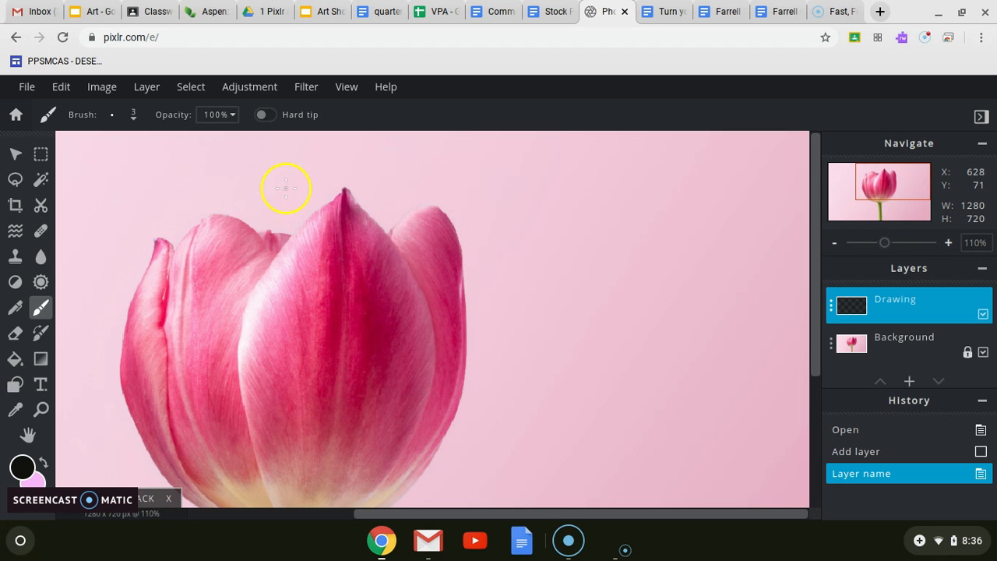
{"action": "key", "text": "alt+minus"}
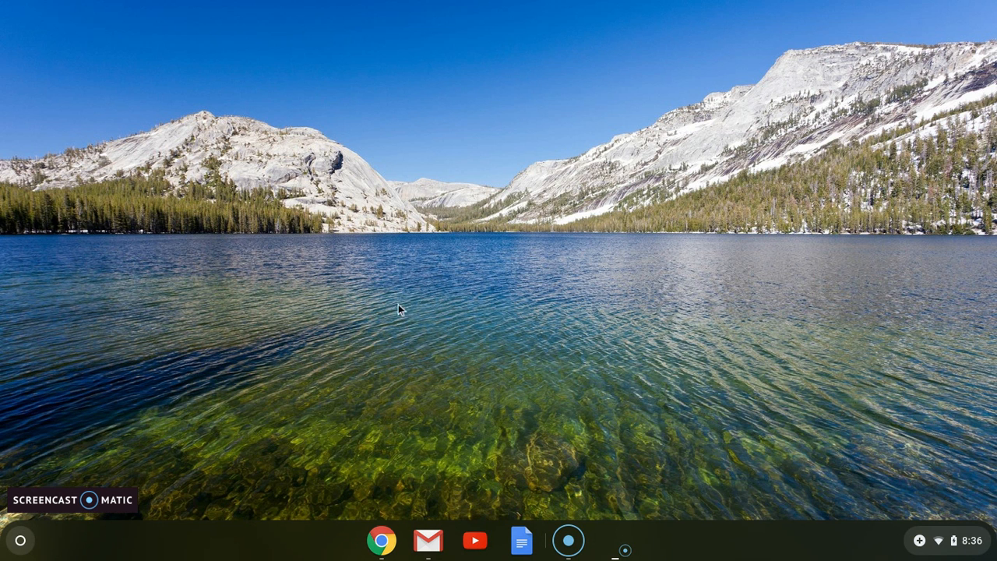
{"action": "left_click", "coordinate": [382, 541]}
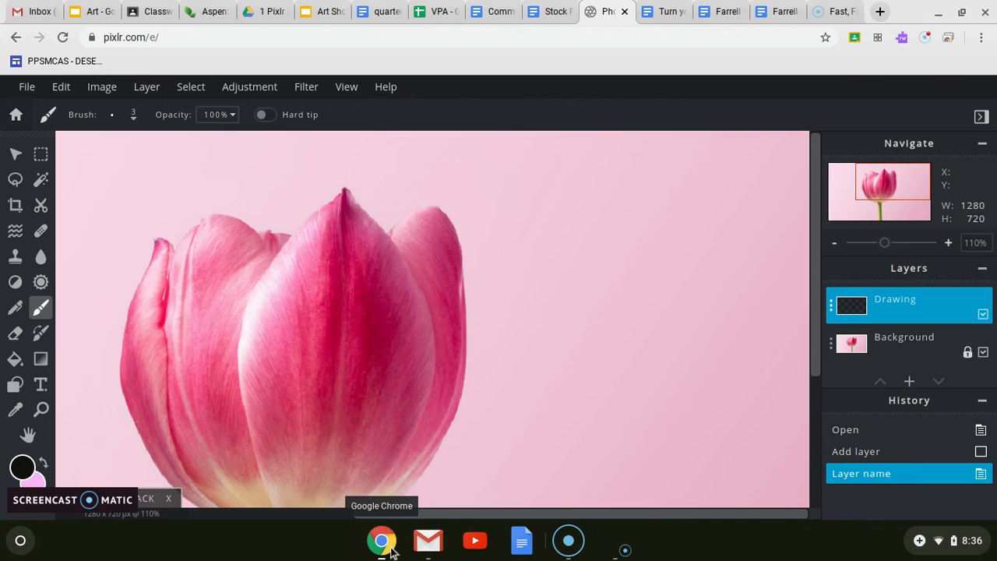
{"action": "scroll", "coordinate": [444, 323], "scroll_direction": "down", "scroll_amount": 1}
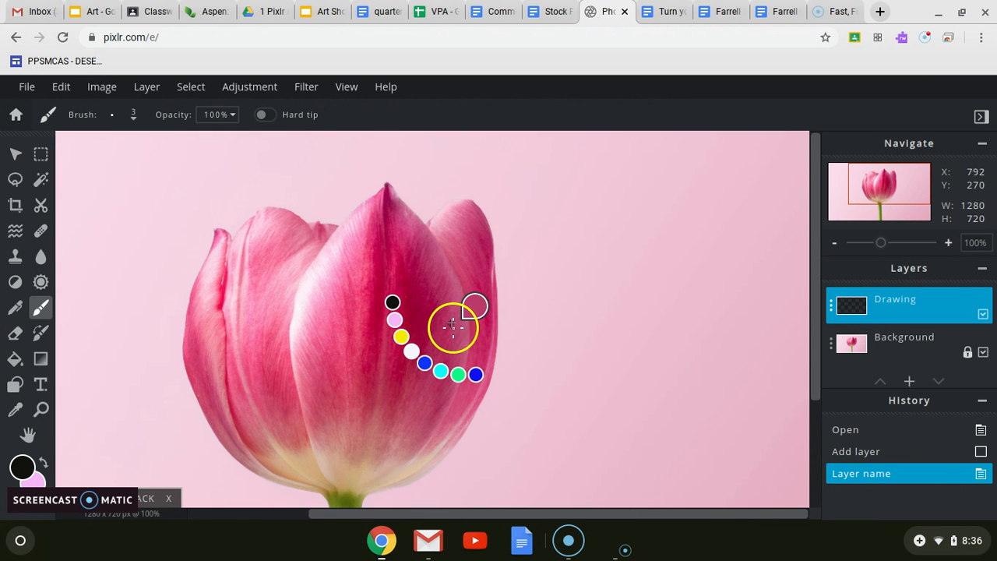
{"action": "scroll", "coordinate": [452, 323], "scroll_direction": "down", "scroll_amount": 1}
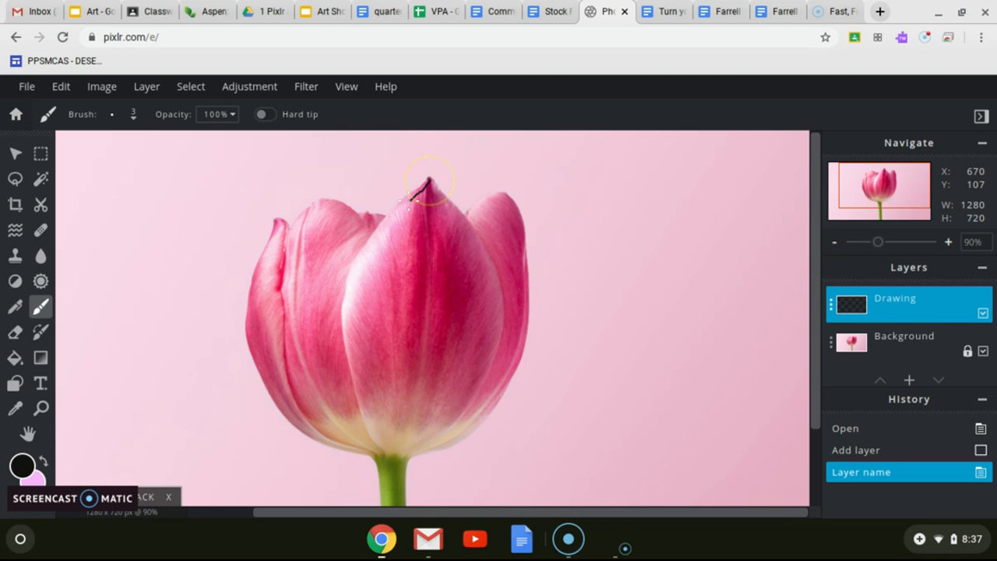
{"action": "left_click_drag", "start_coordinate": [404, 203], "coordinate": [391, 216]}
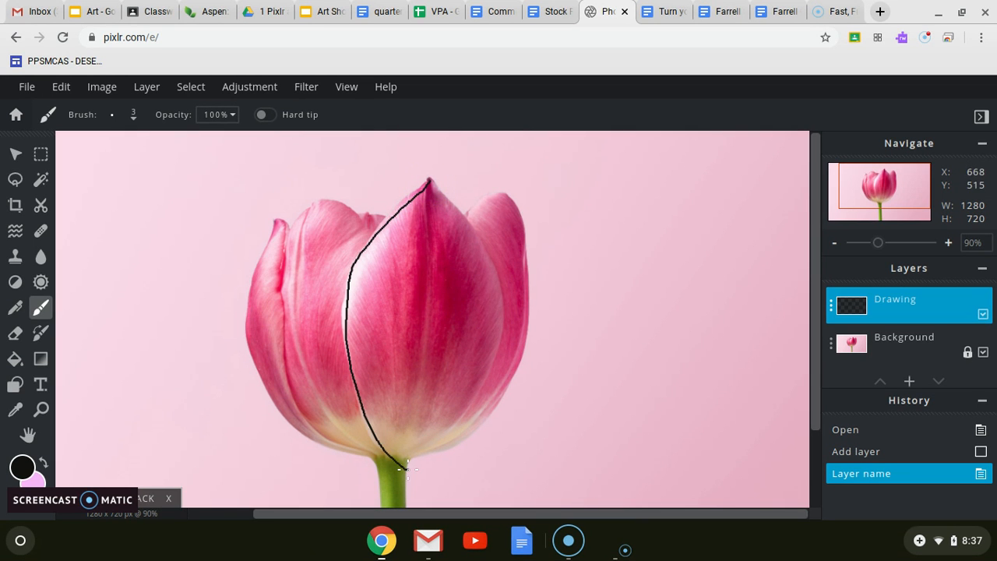
{"action": "mouse_move", "coordinate": [489, 276]}
{"action": "left_mouse_down"}
{"action": "mouse_move", "coordinate": [474, 213]}
{"action": "mouse_move", "coordinate": [417, 165]}
{"action": "left_mouse_up"}
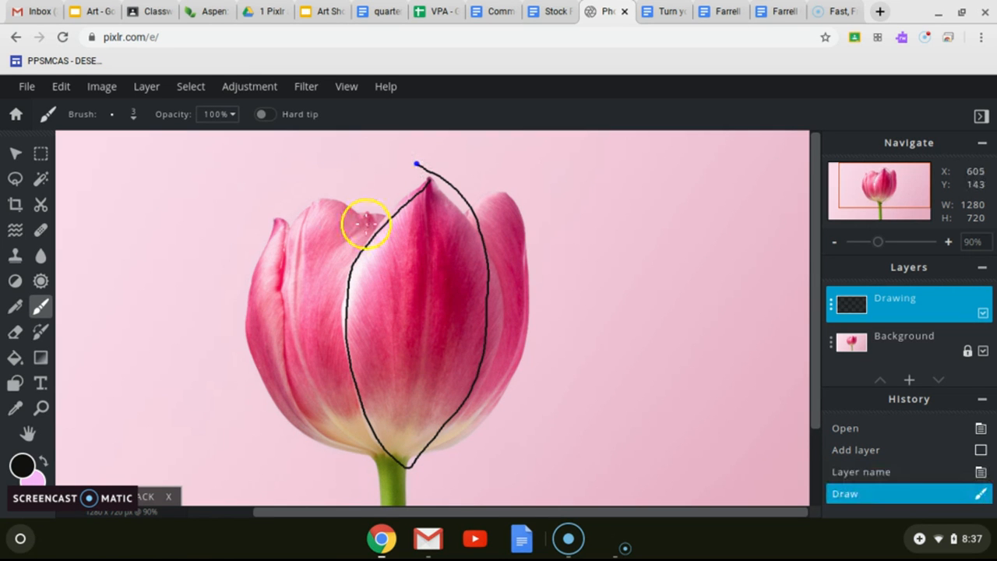
Draw the upper edge of the petal left of the outlined one, and remove that stroke with the Eraser.
{"action": "left_click_drag", "start_coordinate": [372, 233], "coordinate": [337, 211]}
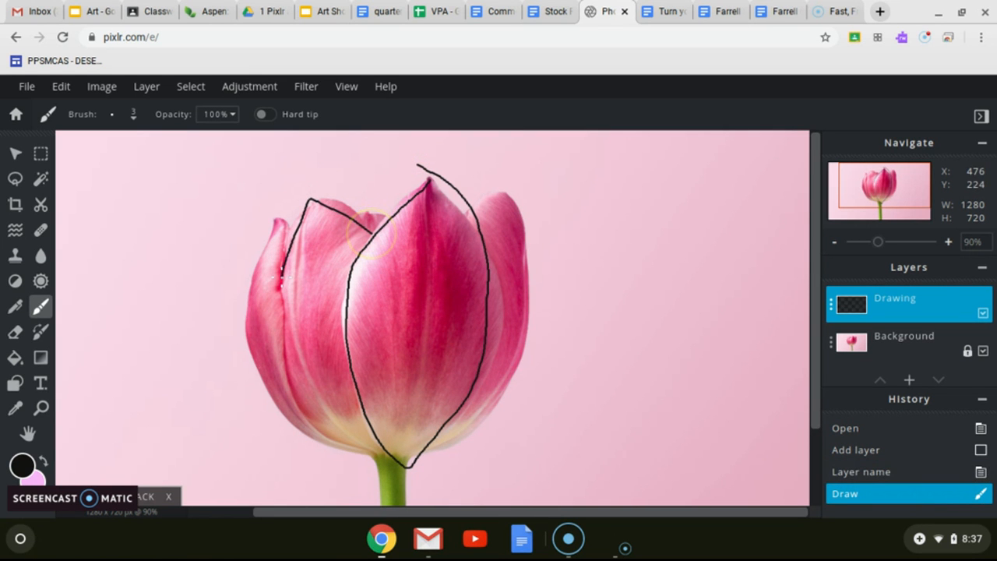
{"action": "left_click_drag", "start_coordinate": [281, 285], "coordinate": [282, 289]}
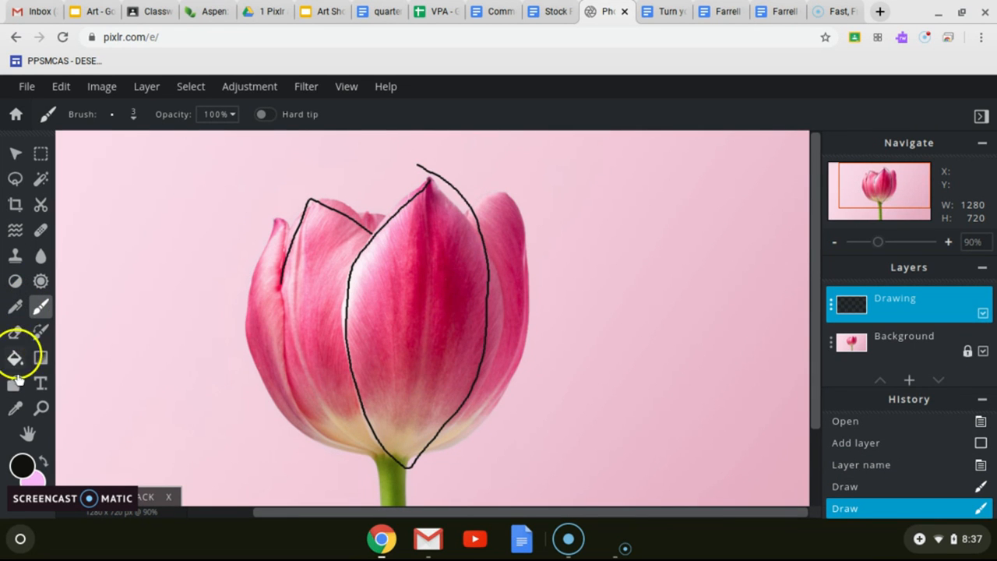
{"action": "left_click", "coordinate": [16, 334]}
{"action": "left_click_drag", "start_coordinate": [363, 236], "coordinate": [375, 216]}
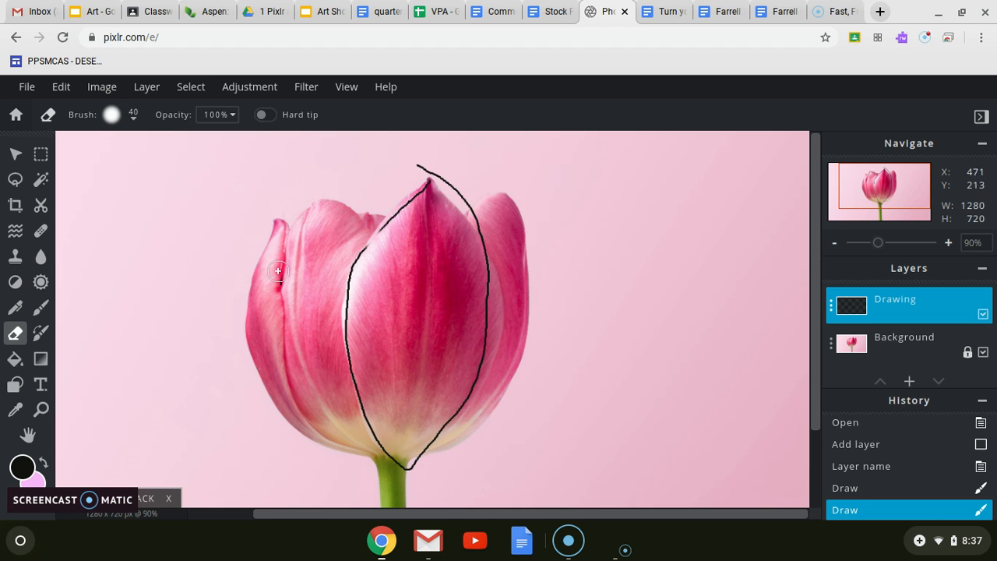
{"action": "left_click_drag", "start_coordinate": [287, 260], "coordinate": [289, 278]}
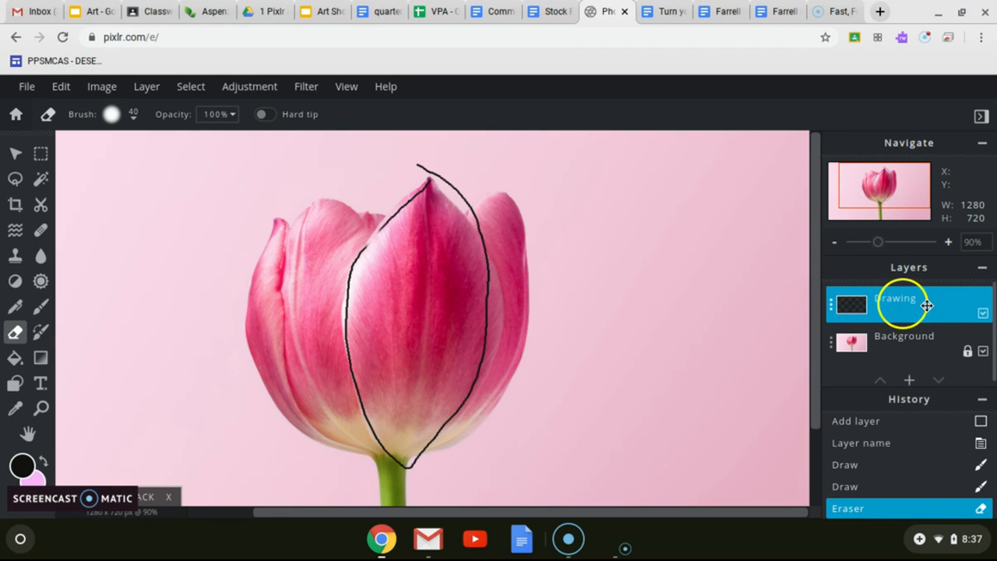
Read the zoom, layer visibility and Arrange tool sections of the Stock Photo Project document, and return to Pixlr.
{"action": "left_click", "coordinate": [568, 20]}
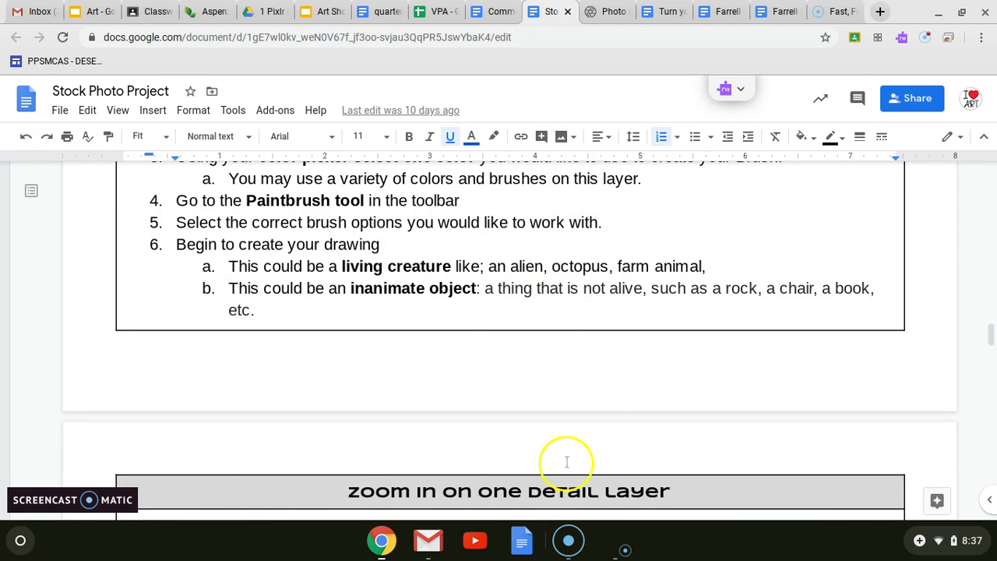
{"action": "scroll", "coordinate": [566, 458], "scroll_direction": "down", "scroll_amount": 3}
{"action": "scroll", "coordinate": [567, 460], "scroll_direction": "down", "scroll_amount": 3}
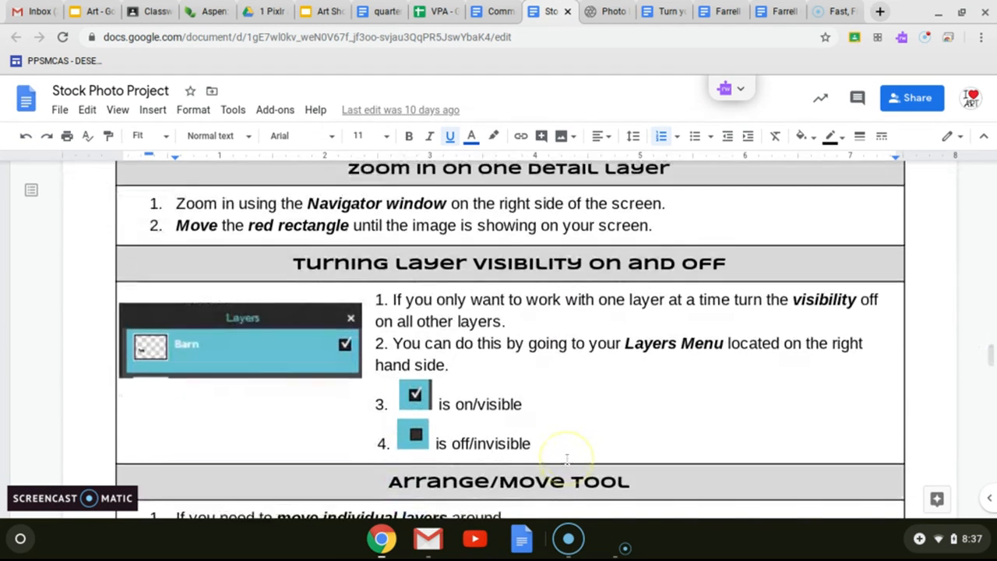
{"action": "scroll", "coordinate": [567, 460], "scroll_direction": "down", "scroll_amount": 1}
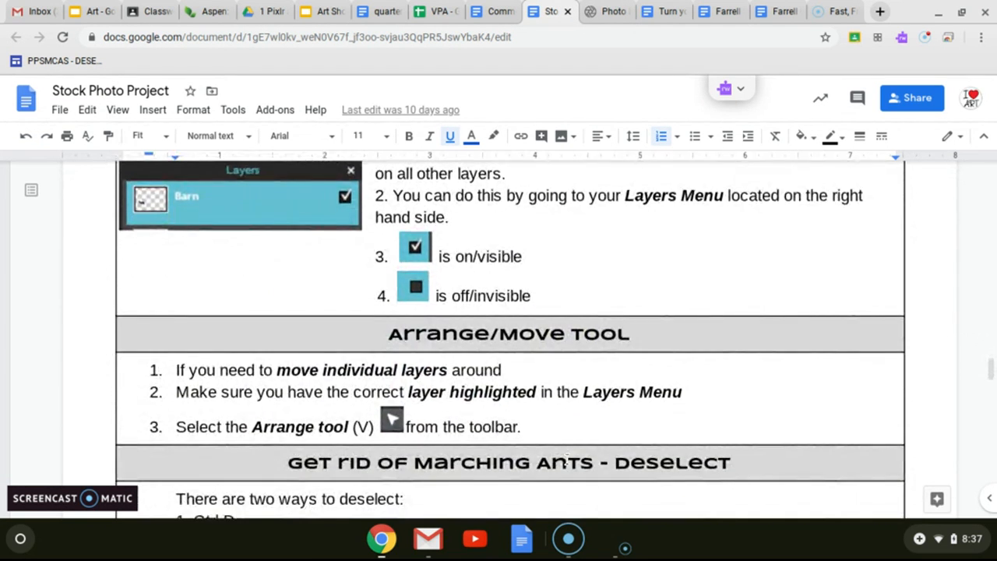
{"action": "left_click", "coordinate": [593, 14]}
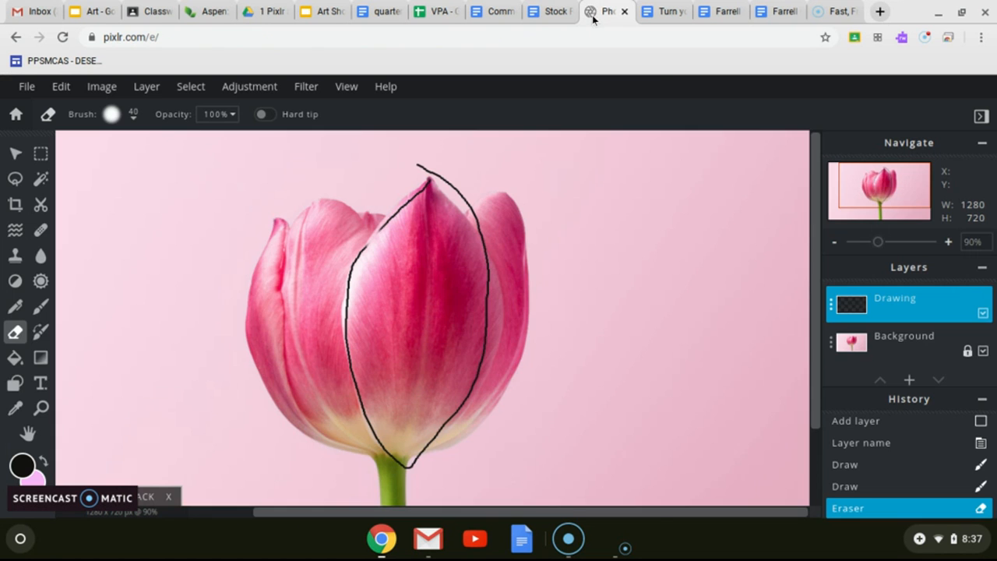
Toggle the Drawing layer's visibility off and on, and move its outline to about Left 602, Top 29 with the Arrange tool.
{"action": "left_click", "coordinate": [983, 313]}
{"action": "left_click", "coordinate": [983, 314]}
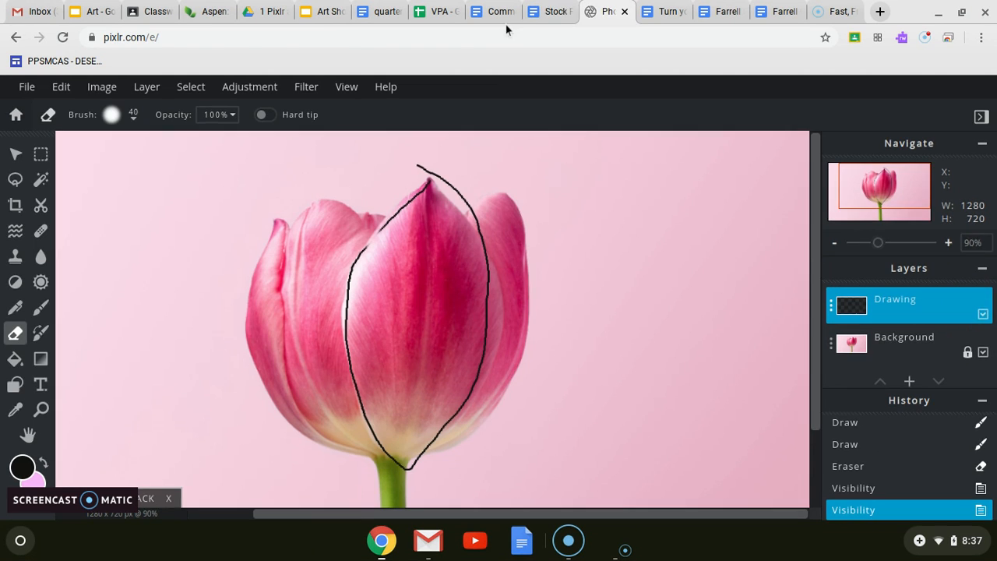
{"action": "left_click", "coordinate": [546, 19]}
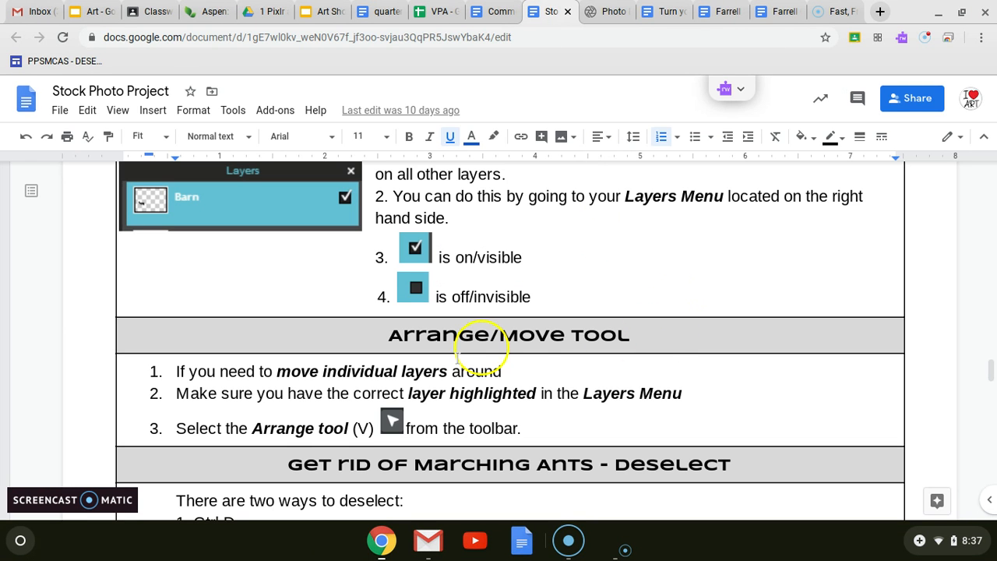
{"action": "left_click", "coordinate": [604, 11]}
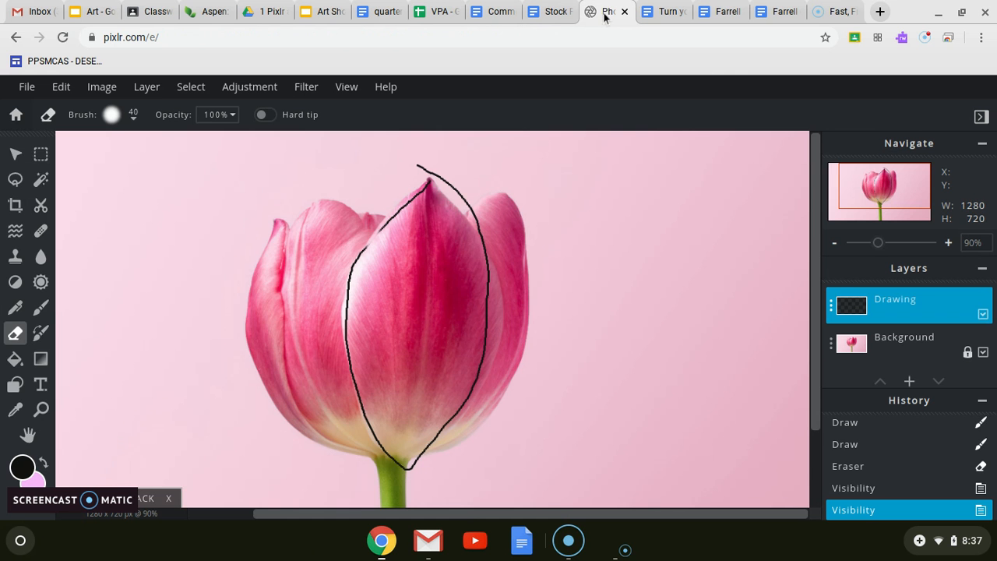
{"action": "left_click", "coordinate": [14, 156]}
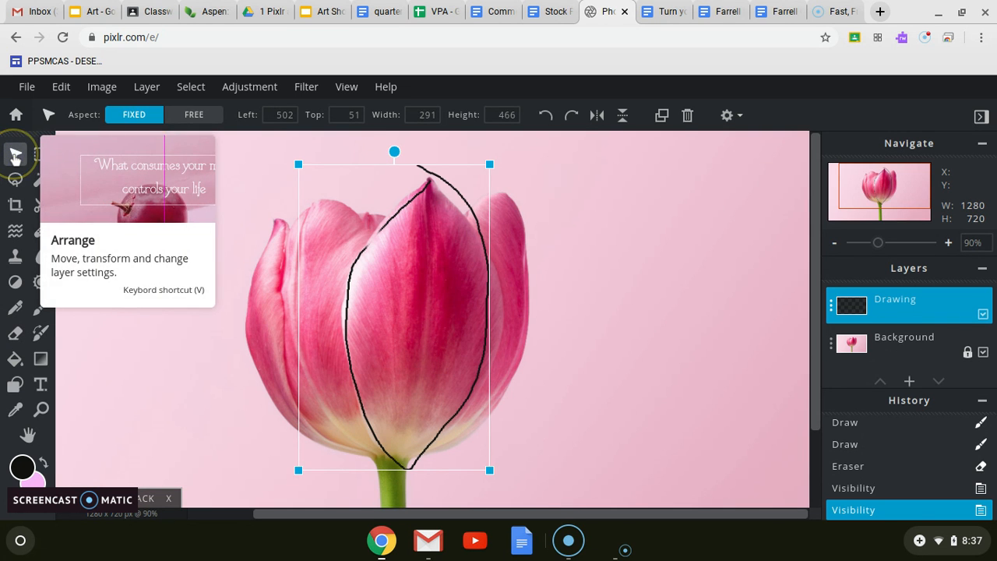
{"action": "mouse_move", "coordinate": [382, 188]}
{"action": "left_mouse_down"}
{"action": "mouse_move", "coordinate": [621, 184]}
{"action": "mouse_move", "coordinate": [294, 151]}
{"action": "mouse_move", "coordinate": [448, 172]}
{"action": "left_mouse_up"}
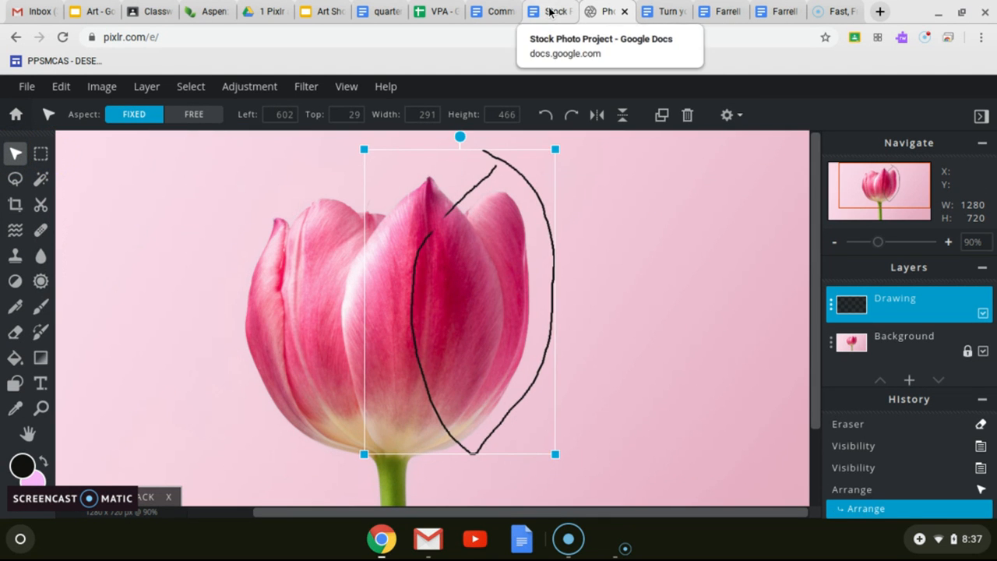
Read the deselecting and mistake-fixing sections of the Stock Photo Project document, and return to Pixlr.
{"action": "left_click", "coordinate": [550, 12]}
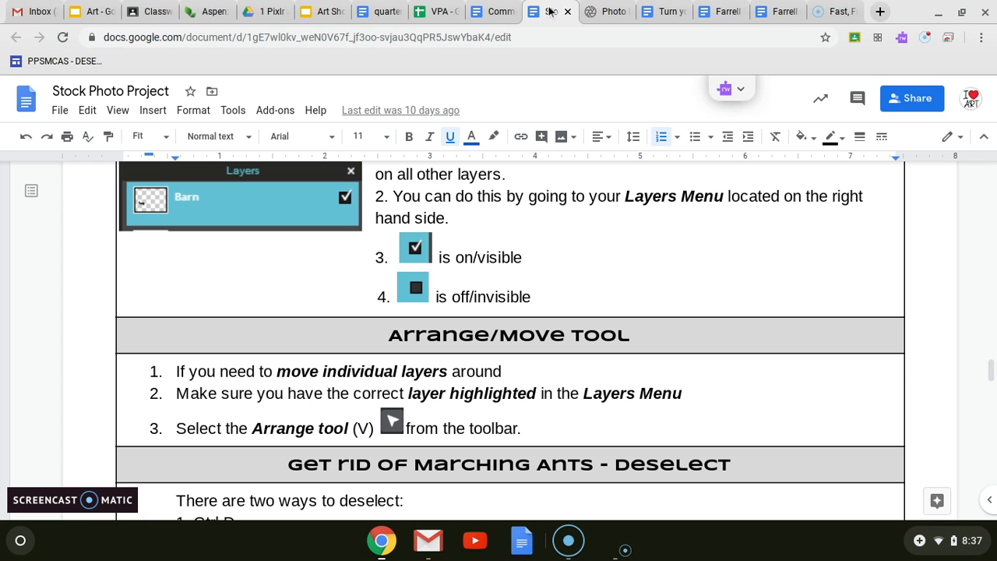
{"action": "scroll", "coordinate": [504, 343], "scroll_direction": "down", "scroll_amount": 5}
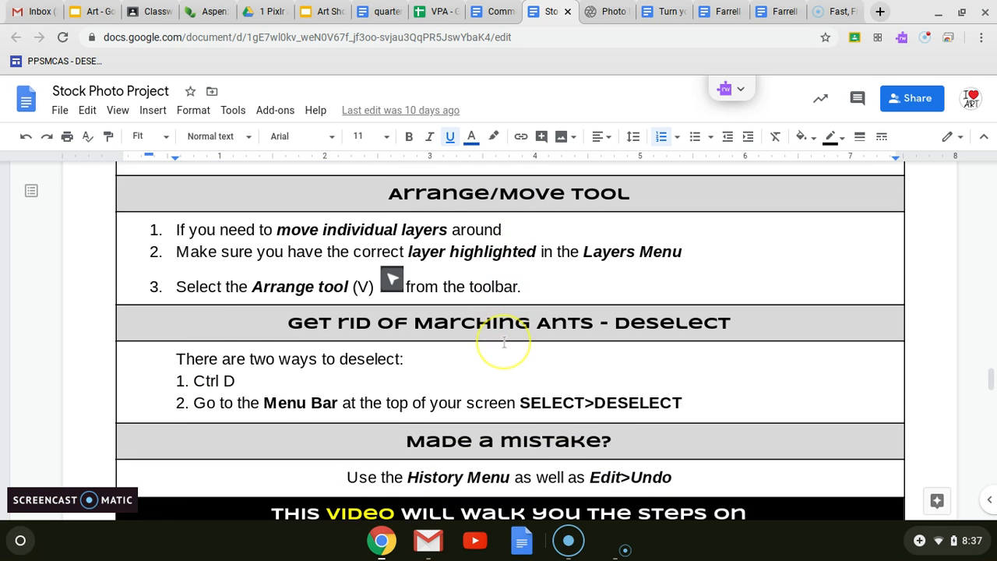
{"action": "scroll", "coordinate": [504, 341], "scroll_direction": "down", "scroll_amount": 2}
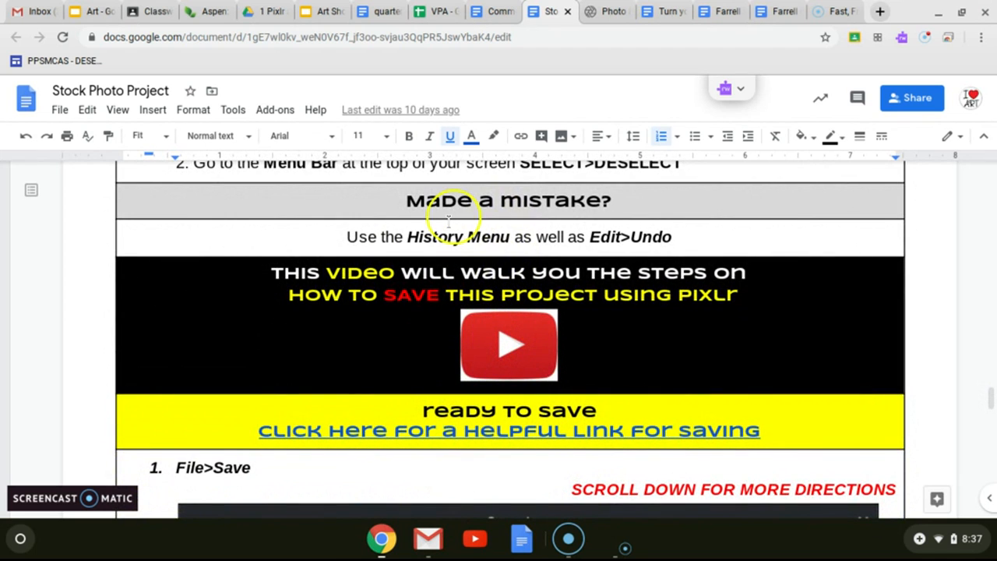
{"action": "left_click", "coordinate": [610, 12]}
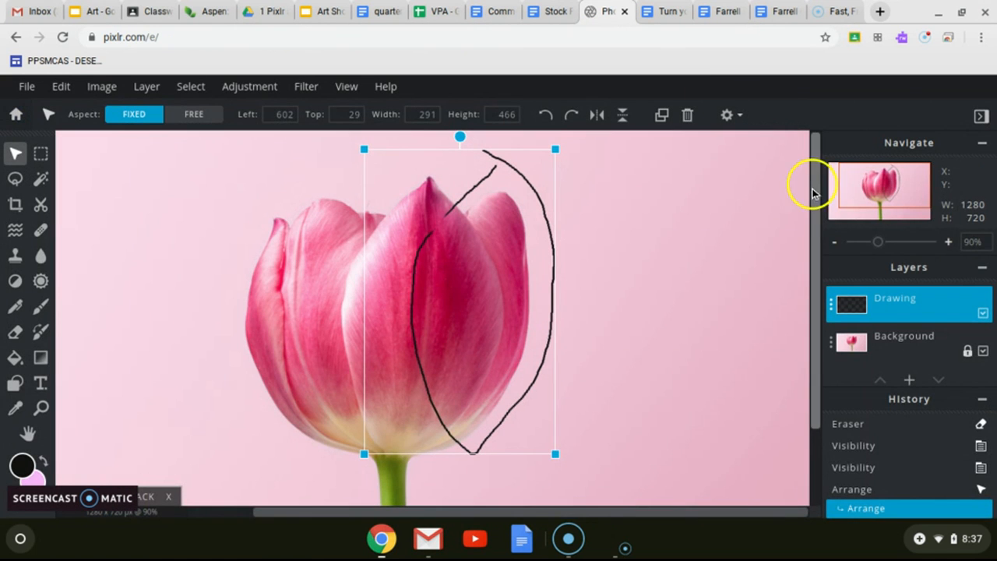
Revert the History to the second Draw entry, and draw a black zigzag in the empty background left of the tulip.
{"action": "left_click", "coordinate": [857, 469]}
{"action": "left_click", "coordinate": [855, 447]}
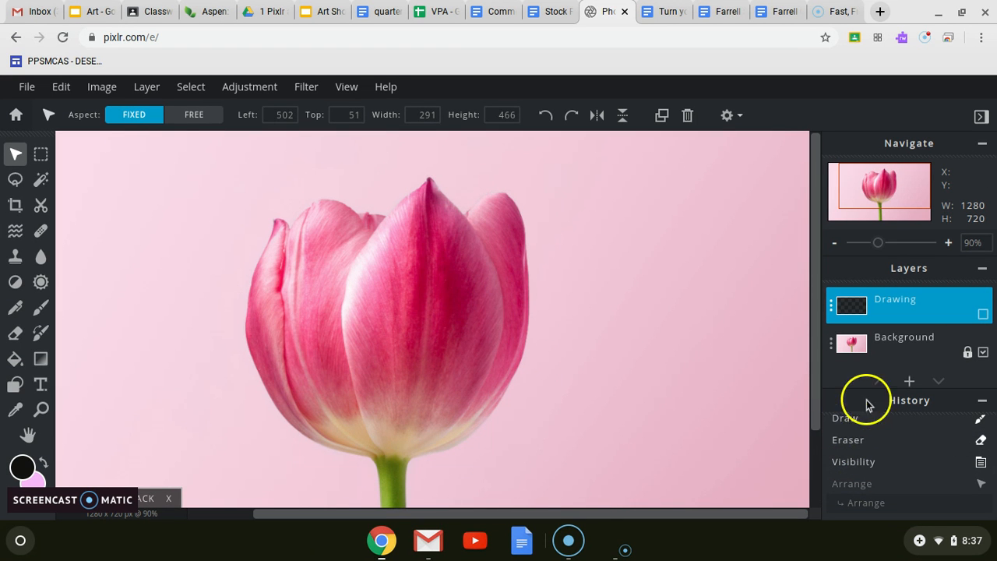
{"action": "left_click", "coordinate": [848, 418]}
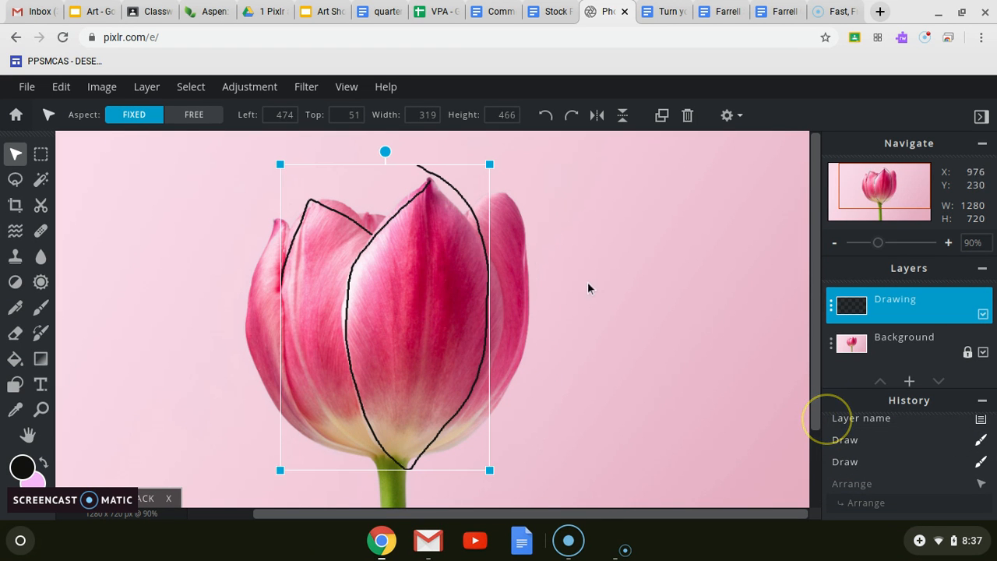
{"action": "left_click", "coordinate": [41, 306]}
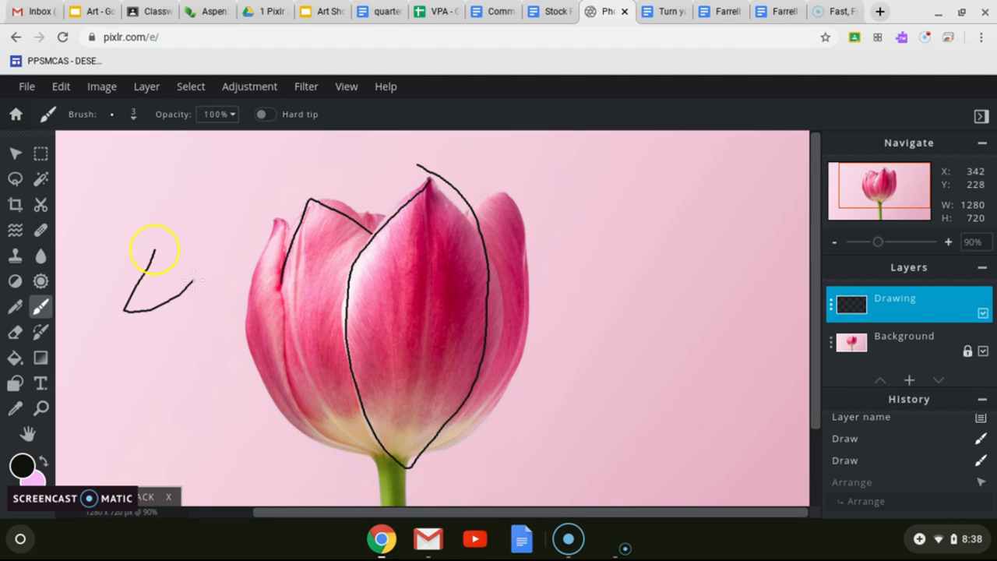
{"action": "left_click_drag", "start_coordinate": [217, 346], "coordinate": [217, 347]}
Read the saving directions in the Stock Photo Project document, covering file naming and the PXD and JPEG formats, and return to Pixlr.
{"action": "left_click", "coordinate": [550, 10]}
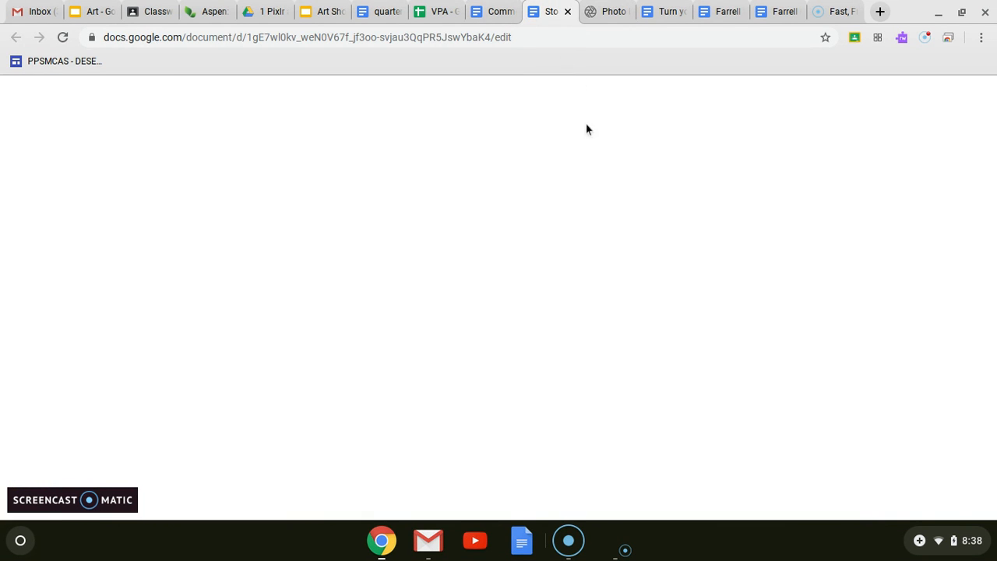
{"action": "scroll", "coordinate": [529, 372], "scroll_direction": "down", "scroll_amount": 3}
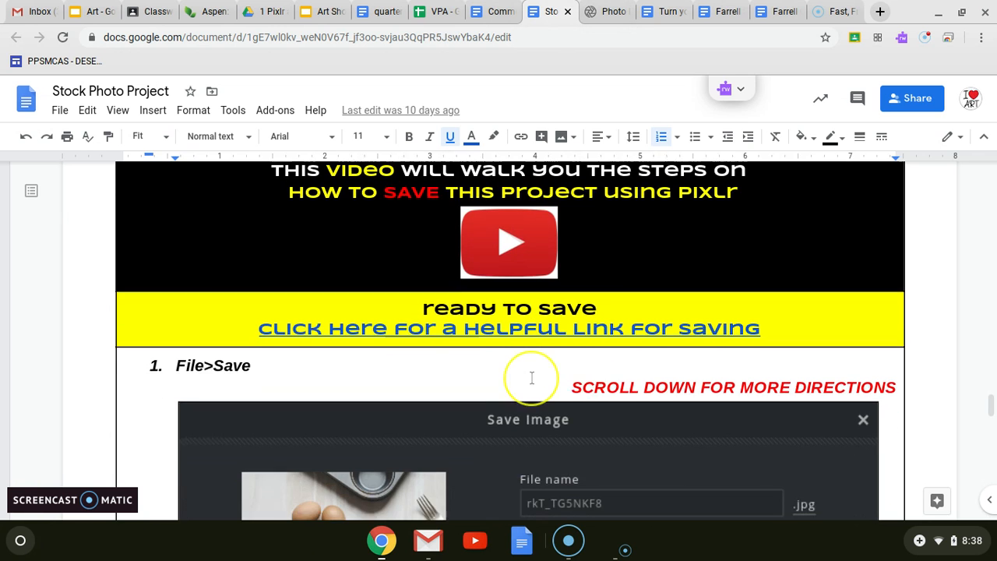
{"action": "scroll", "coordinate": [530, 376], "scroll_direction": "down", "scroll_amount": 4}
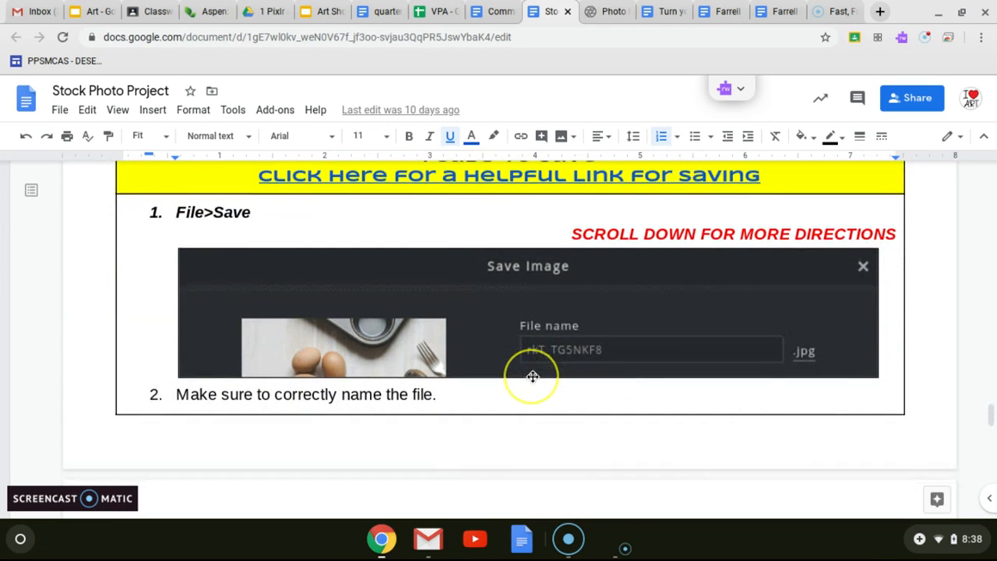
{"action": "scroll", "coordinate": [530, 375], "scroll_direction": "down", "scroll_amount": 6}
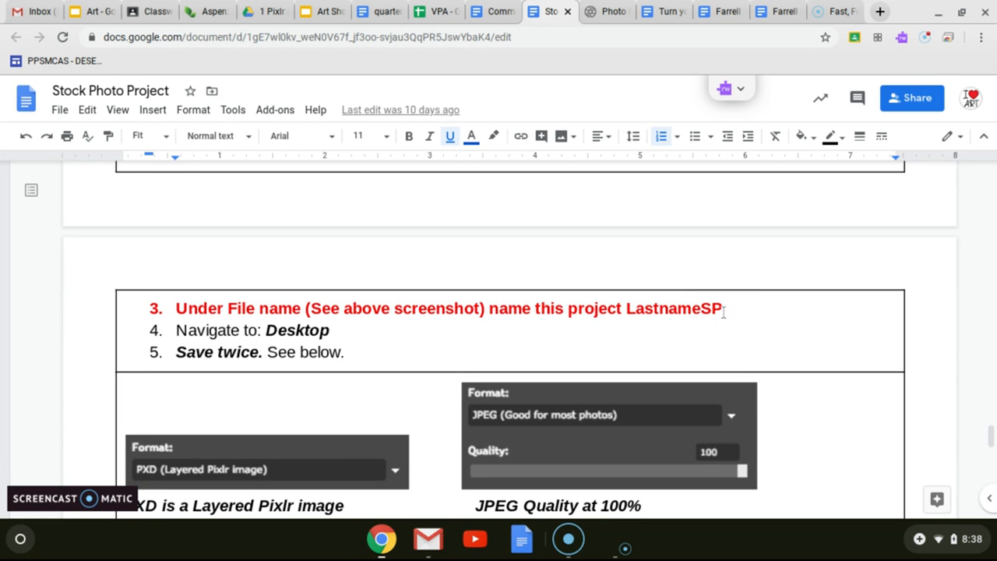
{"action": "scroll", "coordinate": [469, 351], "scroll_direction": "down", "scroll_amount": 4}
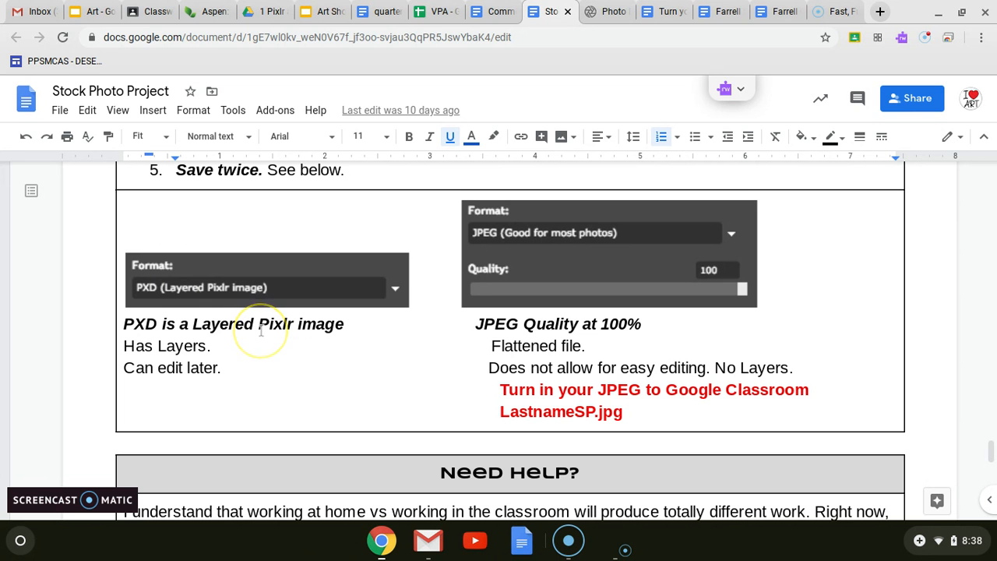
{"action": "scroll", "coordinate": [361, 325], "scroll_direction": "down", "scroll_amount": 2}
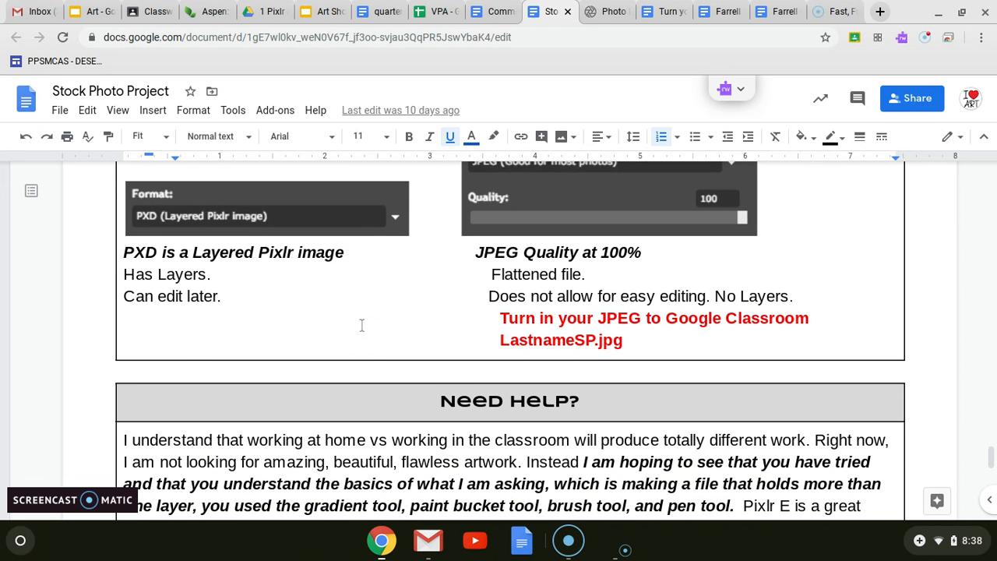
{"action": "scroll", "coordinate": [361, 324], "scroll_direction": "down", "scroll_amount": 1}
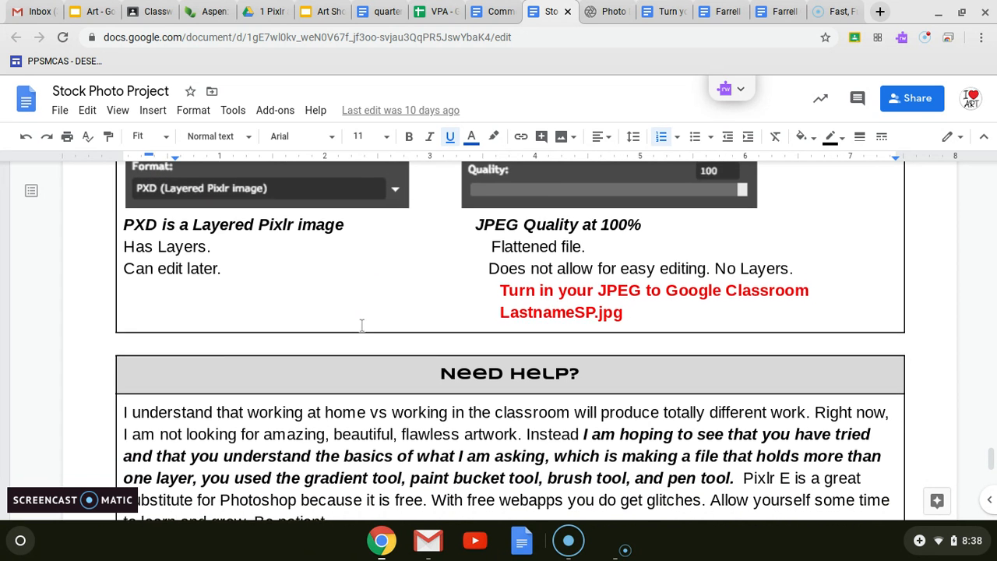
{"action": "scroll", "coordinate": [362, 325], "scroll_direction": "up", "scroll_amount": 1}
{"action": "scroll", "coordinate": [361, 325], "scroll_direction": "up", "scroll_amount": 6}
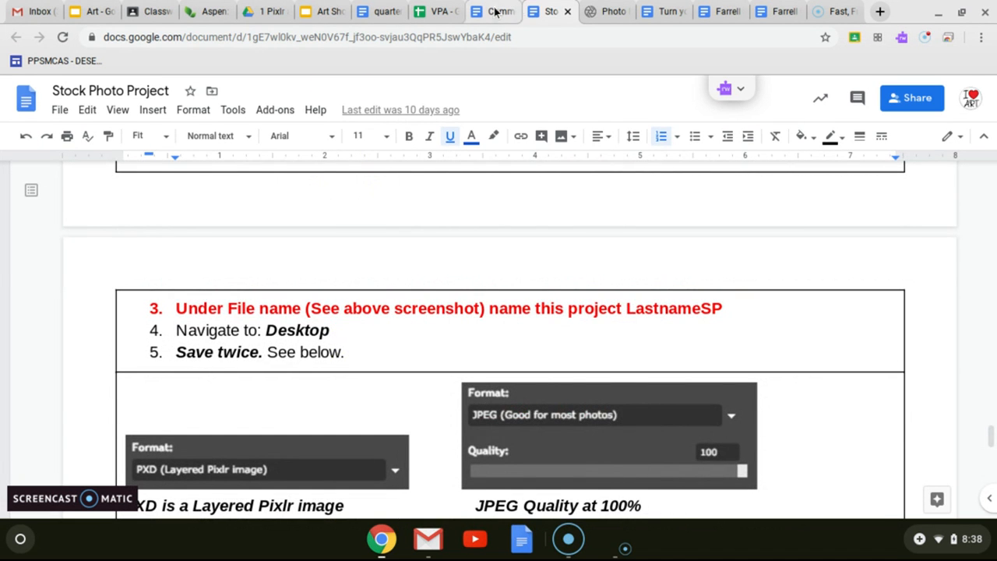
{"action": "left_click", "coordinate": [595, 13]}
Save the image as a layered PXD file, named with the last name followed by SP, and dismiss the download messages.
{"action": "left_click", "coordinate": [25, 87]}
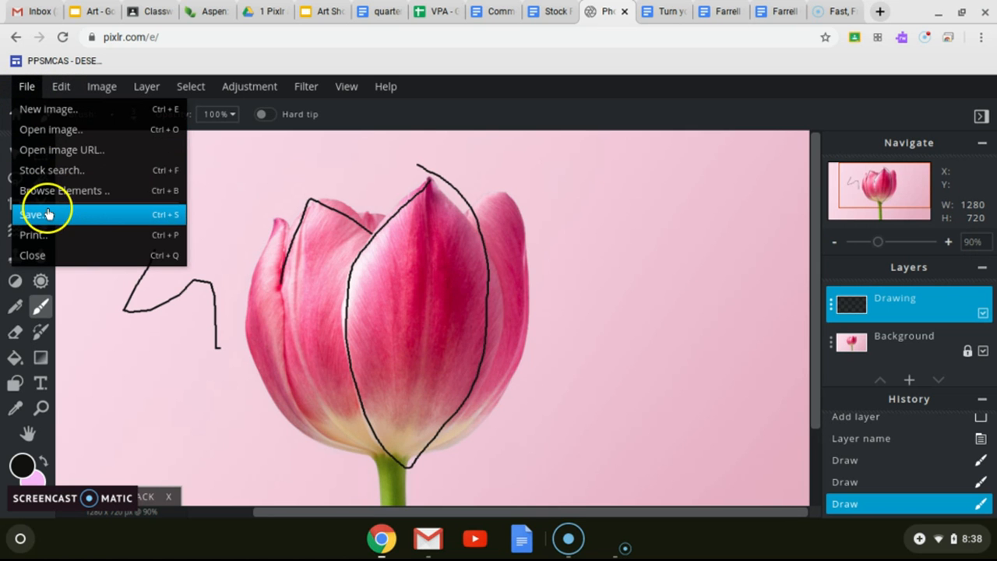
{"action": "left_click", "coordinate": [48, 215]}
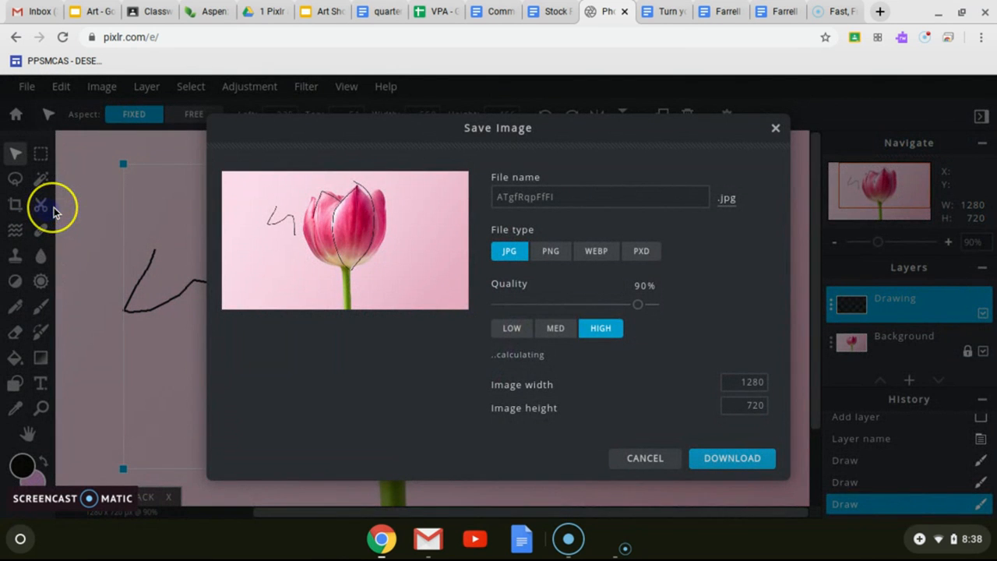
{"action": "left_click_drag", "start_coordinate": [578, 199], "coordinate": [499, 184]}
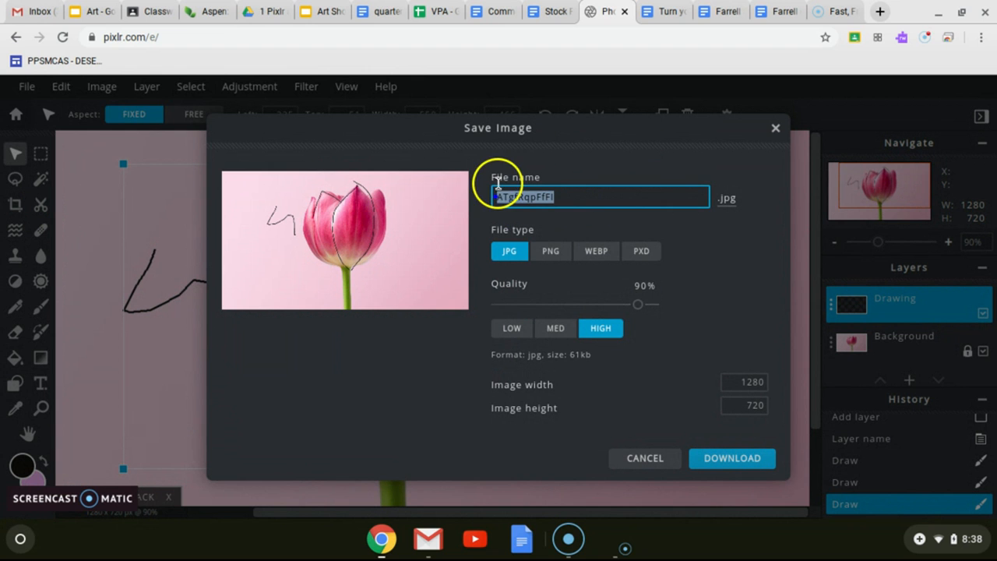
{"action": "type", "text": "FArr"}
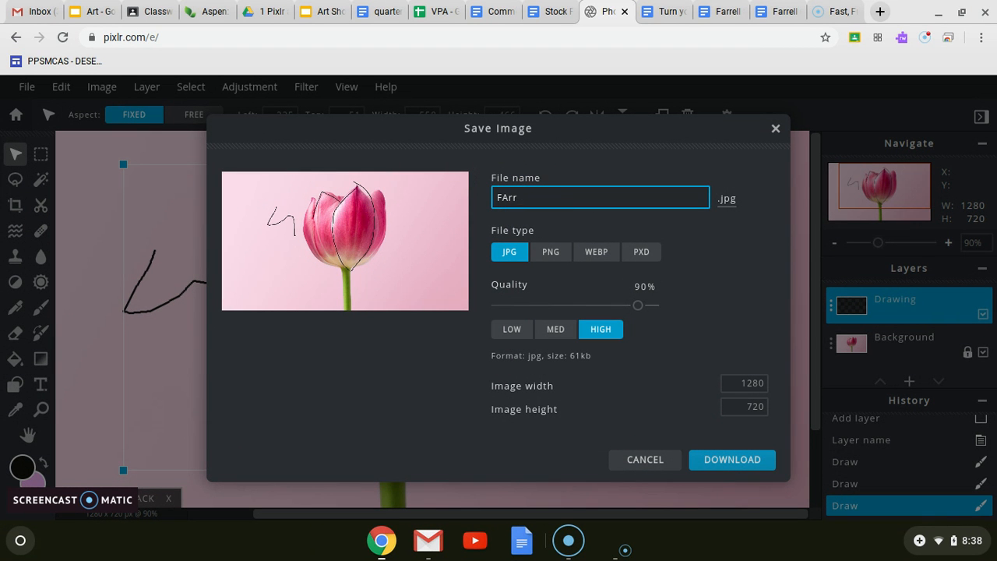
{"action": "type", "text": "eFarrell"}
{"action": "key", "text": "shift"}
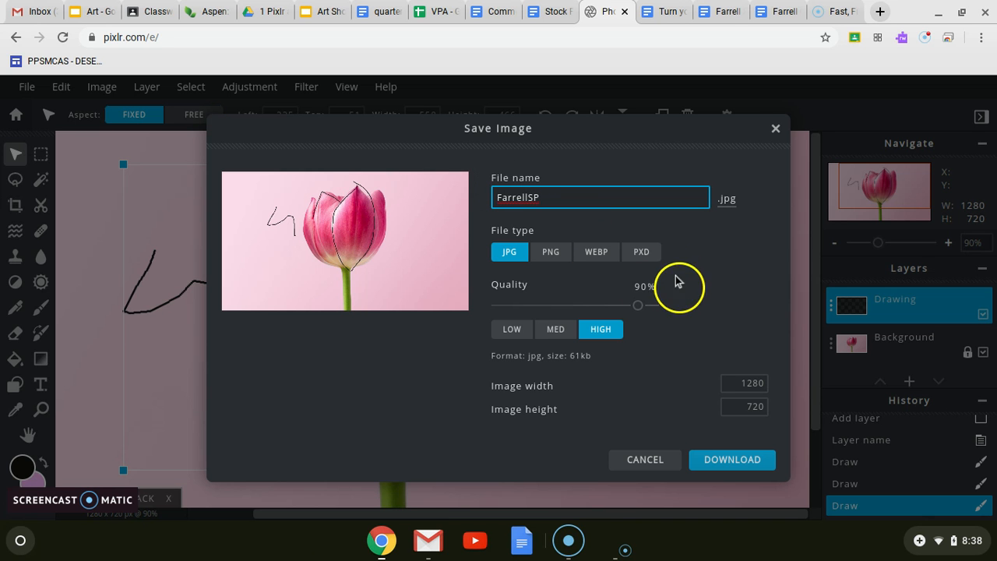
{"action": "left_click", "coordinate": [641, 251]}
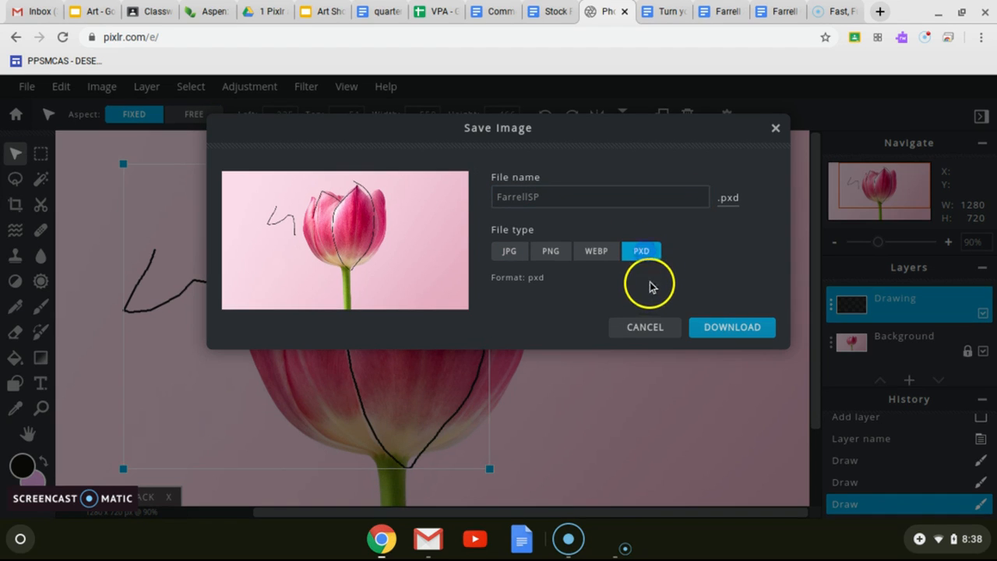
{"action": "left_click", "coordinate": [718, 331]}
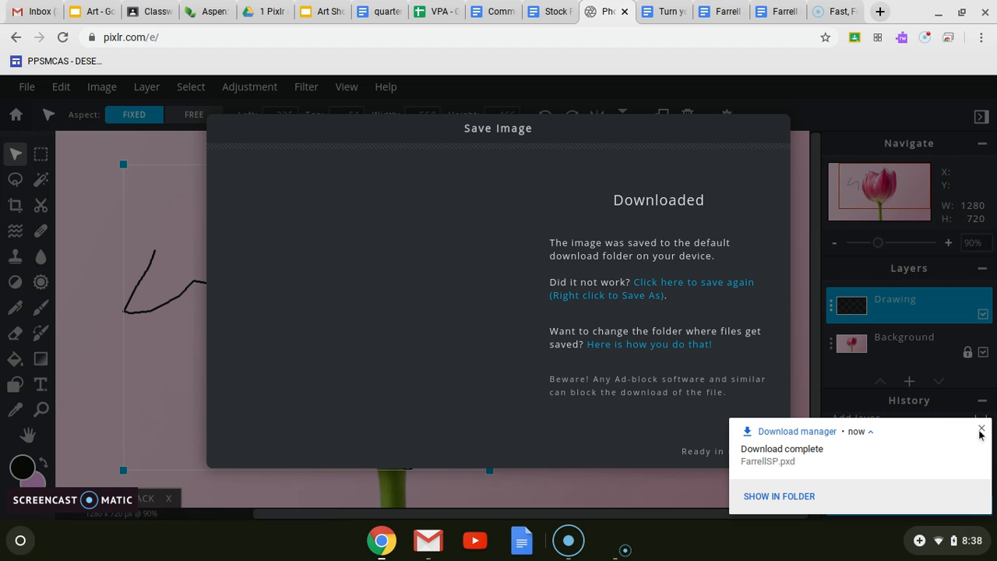
{"action": "left_click", "coordinate": [980, 431]}
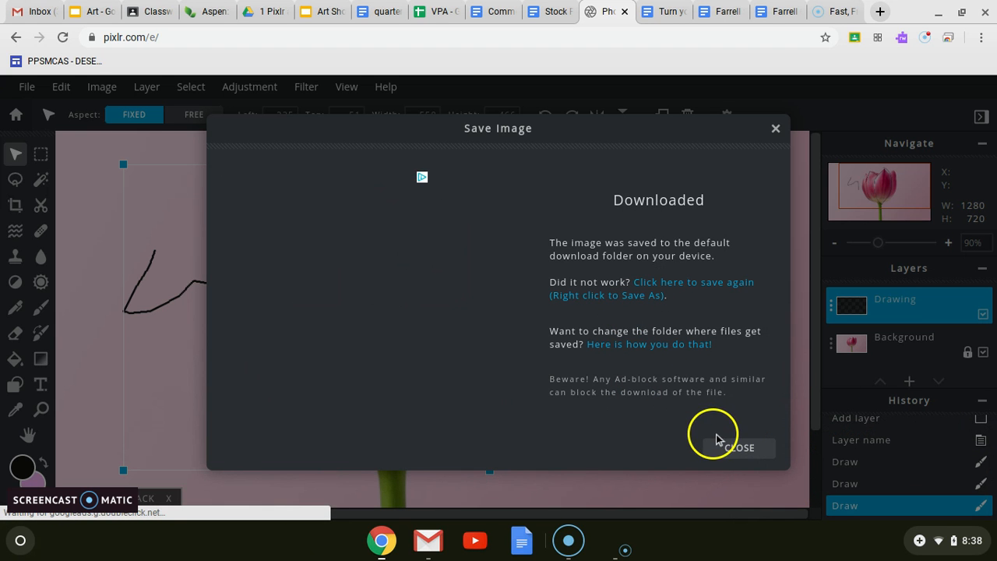
{"action": "left_click", "coordinate": [726, 446]}
Save the image as a JPG at 100% quality, named with the last name followed by SP, and dismiss the download messages.
{"action": "left_click", "coordinate": [27, 87]}
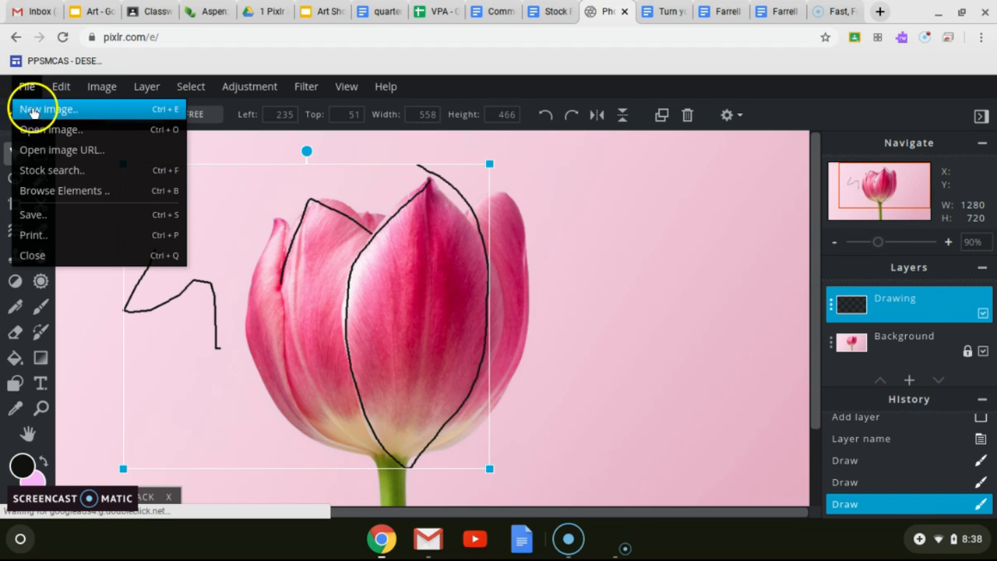
{"action": "left_click", "coordinate": [37, 212]}
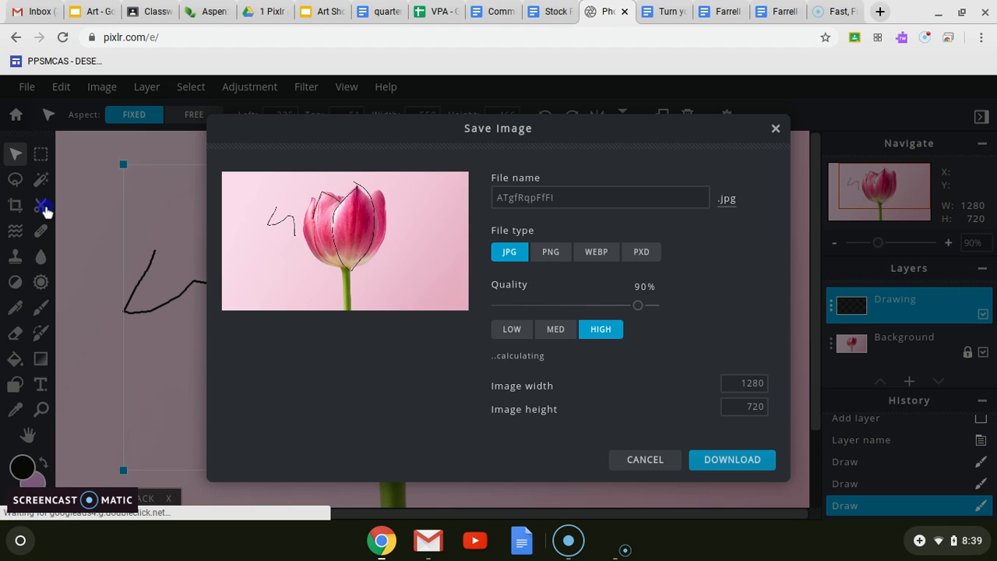
{"action": "left_click", "coordinate": [579, 196]}
{"action": "left_click_drag", "start_coordinate": [578, 196], "coordinate": [486, 196]}
{"action": "type", "text": "Farrell"}
{"action": "key", "text": "shift"}
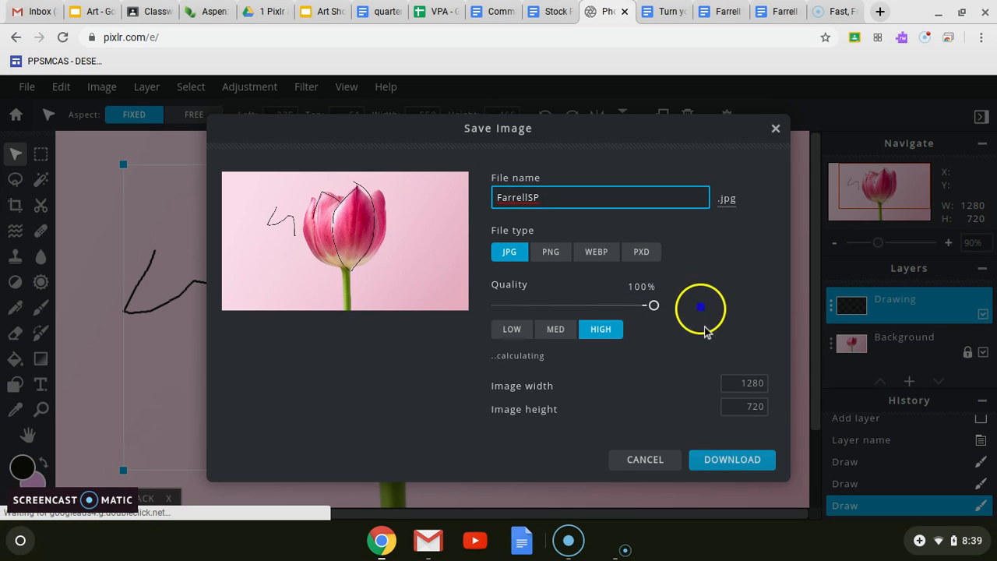
{"action": "left_click", "coordinate": [739, 462]}
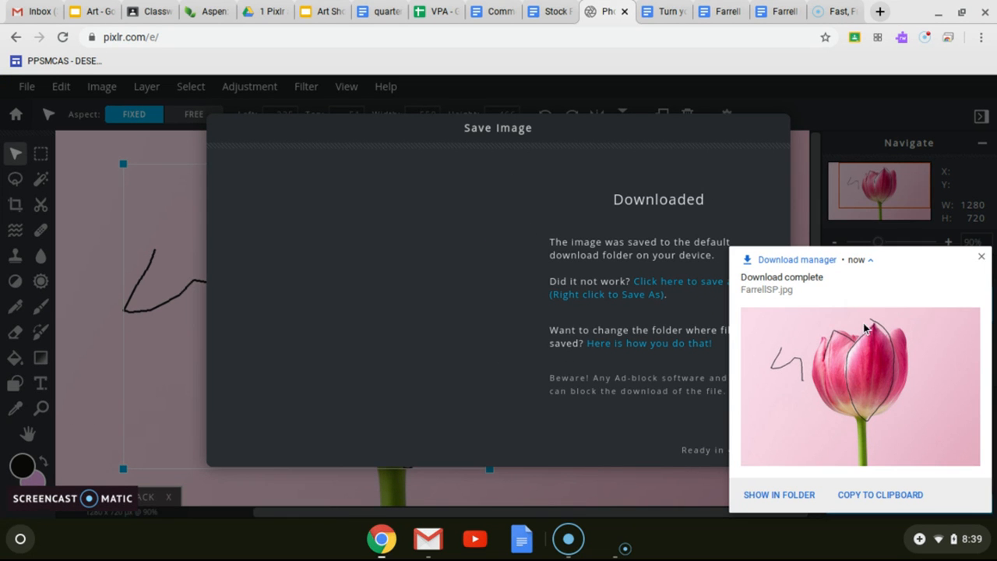
{"action": "left_click", "coordinate": [981, 257]}
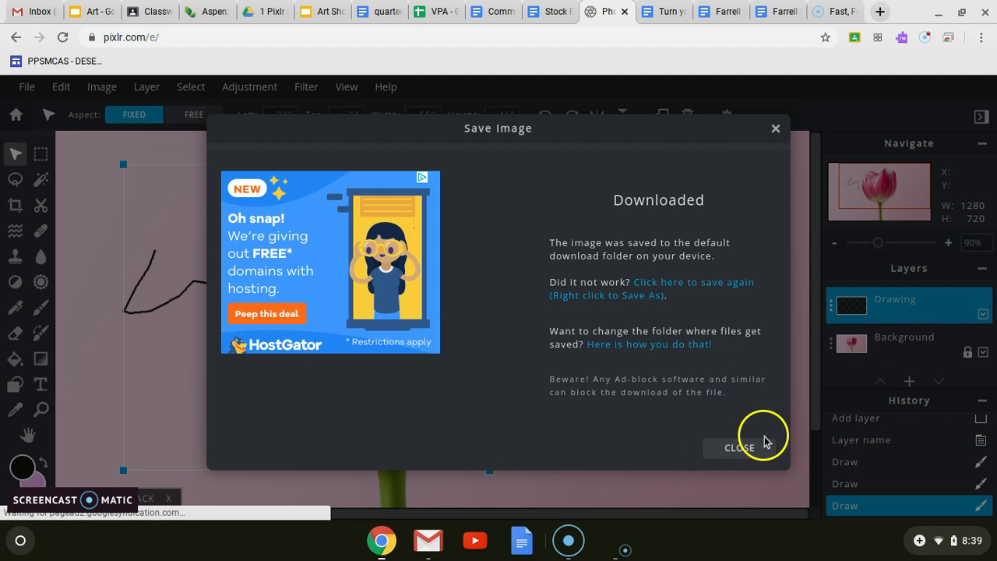
{"action": "left_click", "coordinate": [748, 452]}
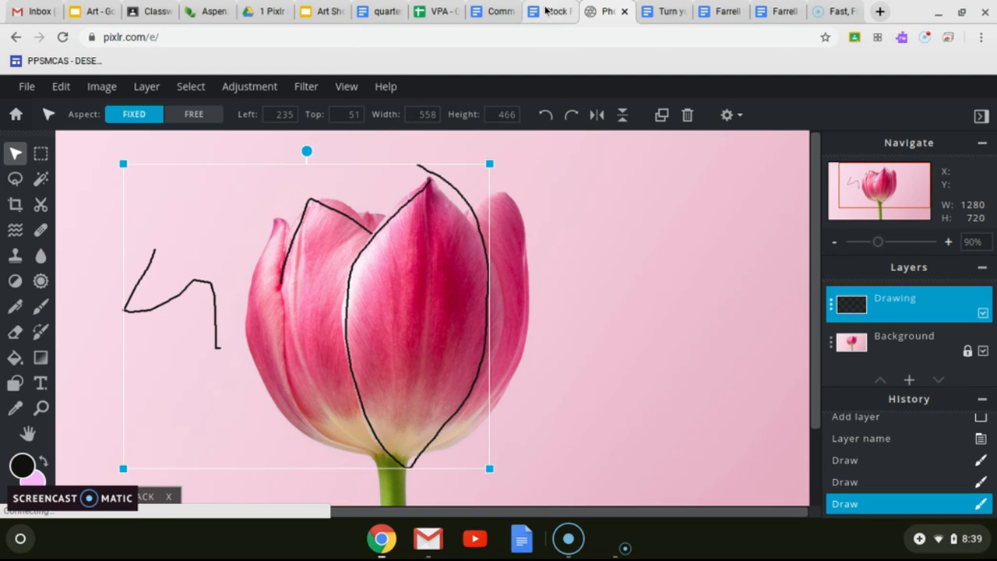